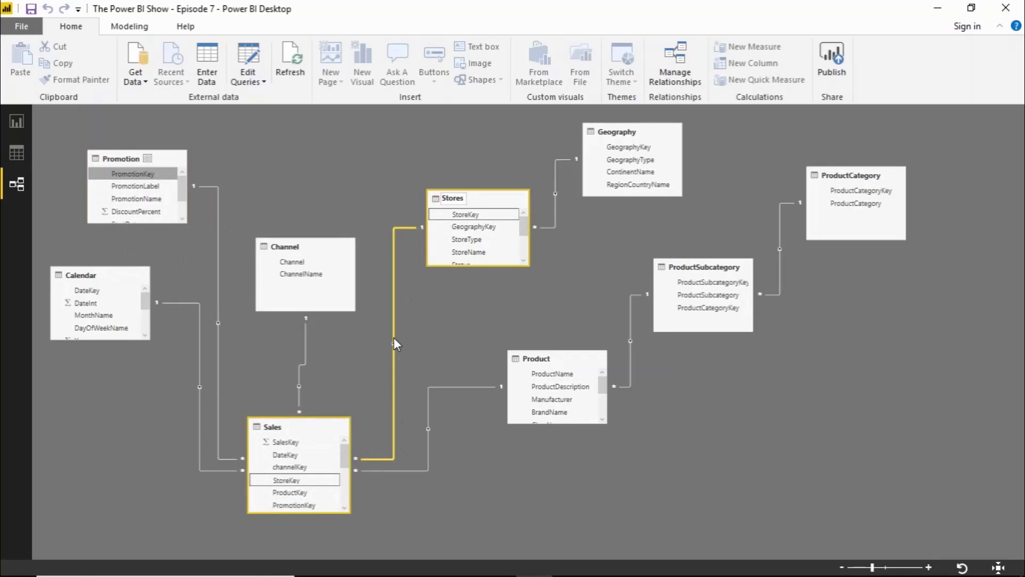
Review the Sales–Stores relationship and keep its cross filter direction at Single
double_click(393, 302)
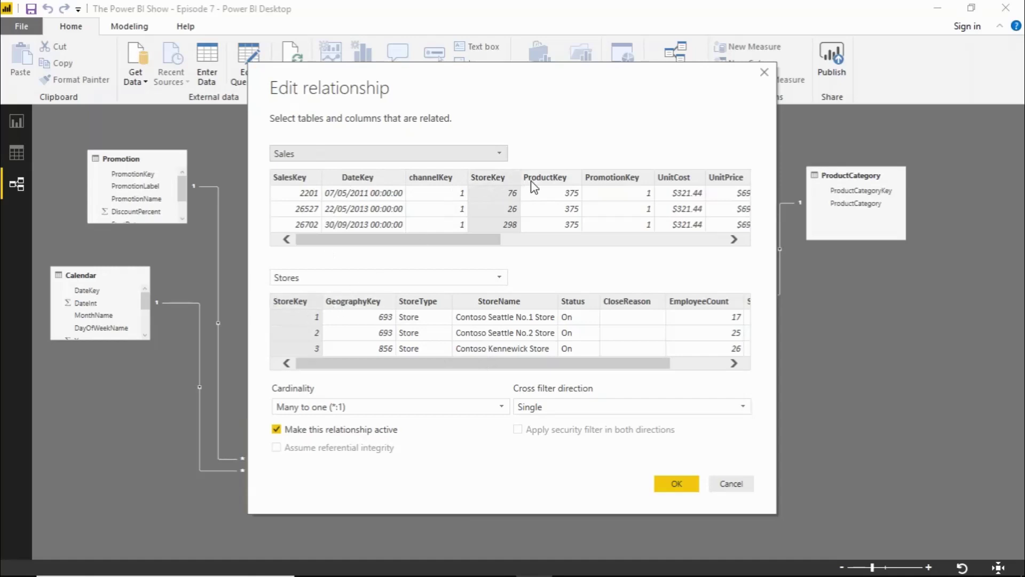
left_click(581, 406)
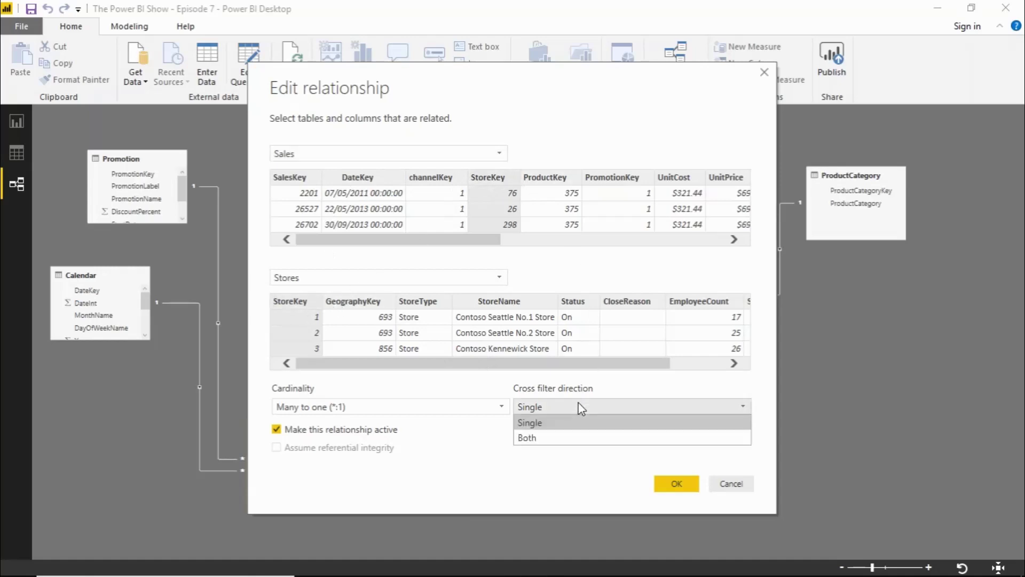
left_click(582, 409)
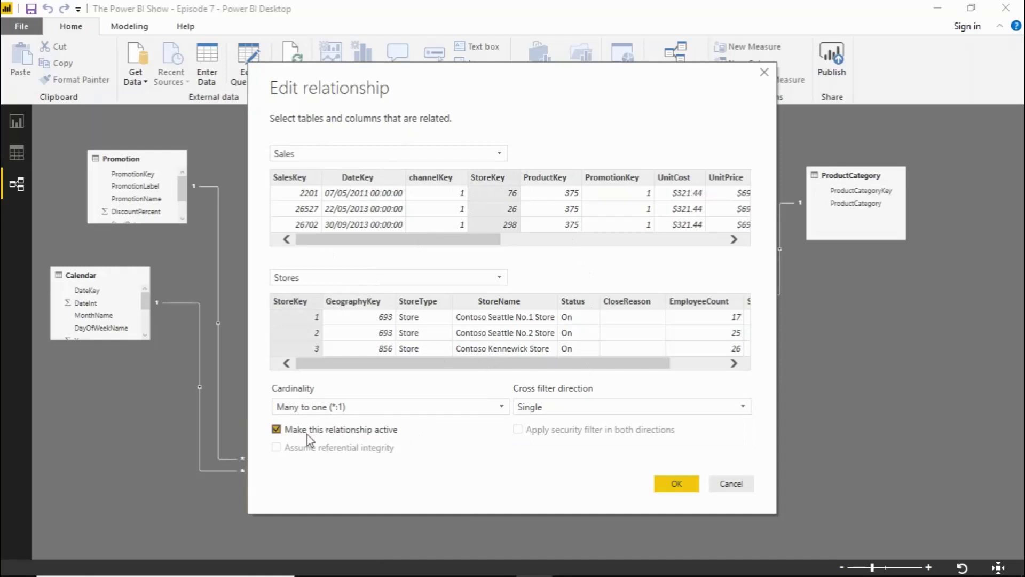
left_click(662, 484)
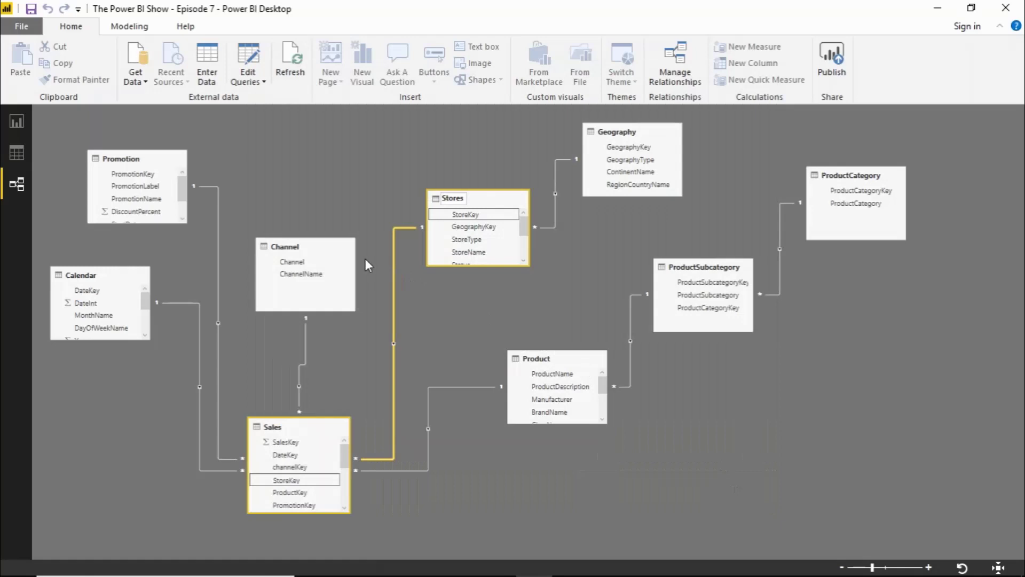
Hide the Promotion table and the Stores StoreKey column from report view
right_click(146, 156)
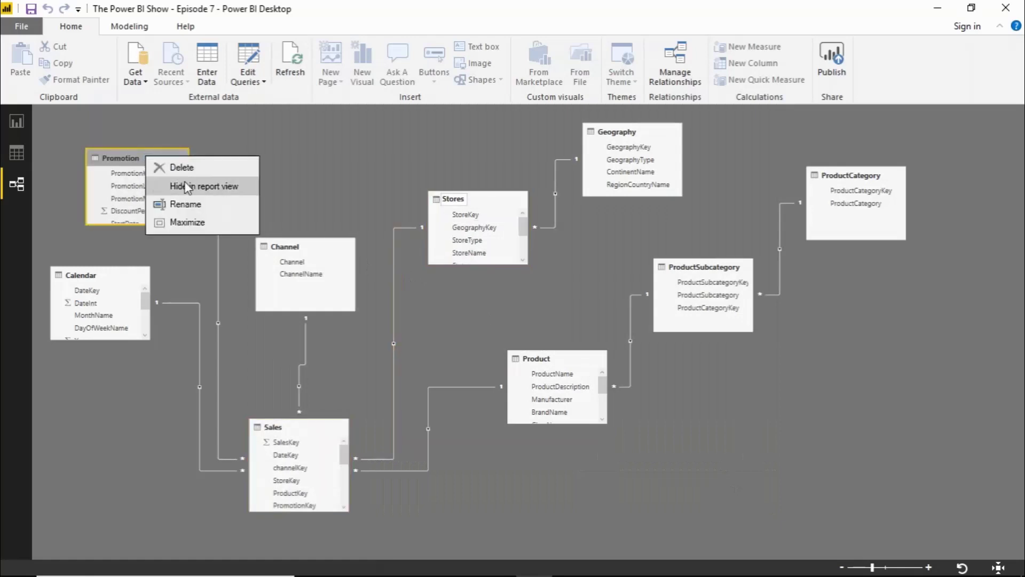
left_click(221, 187)
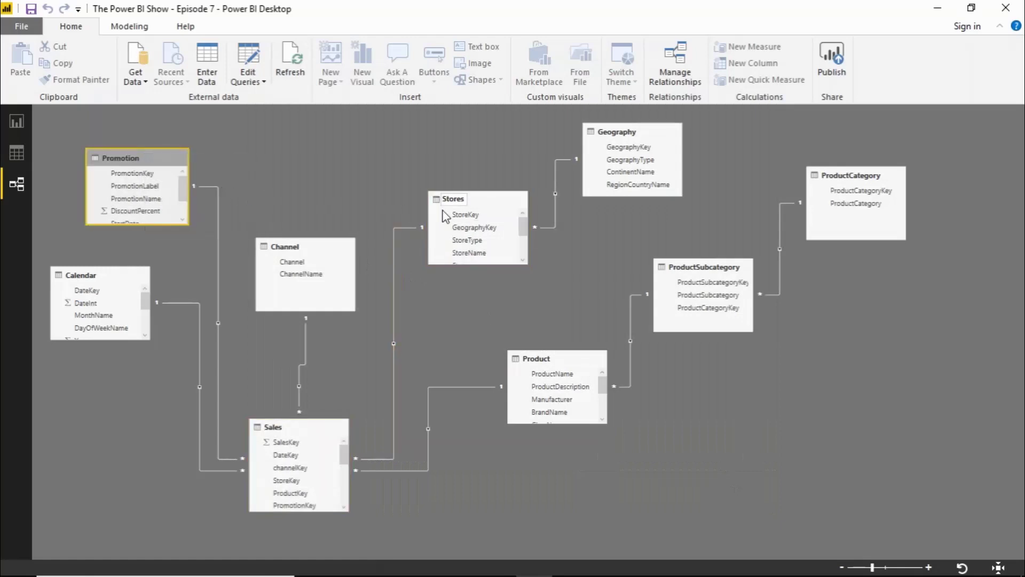
right_click(480, 222)
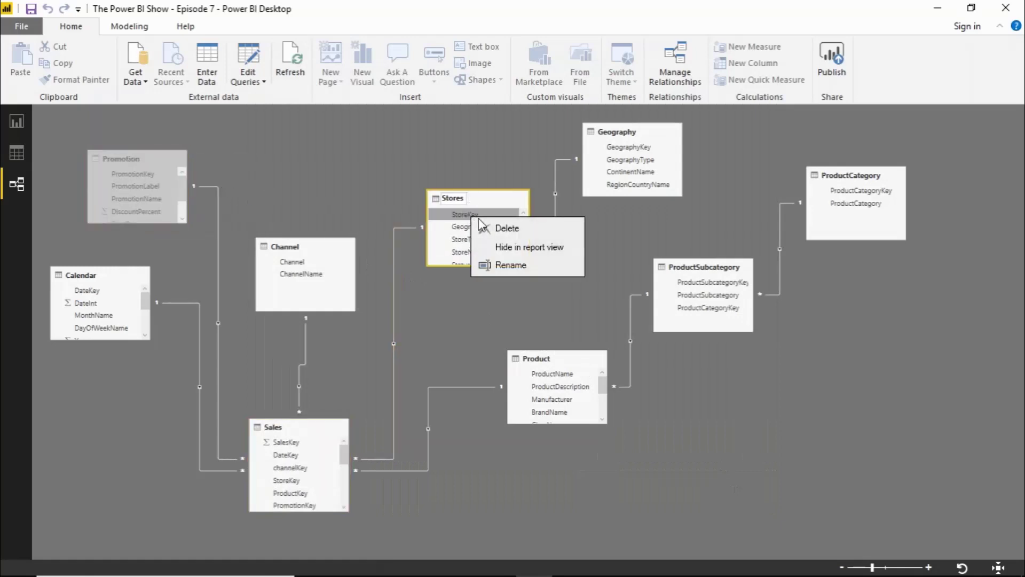
left_click(528, 248)
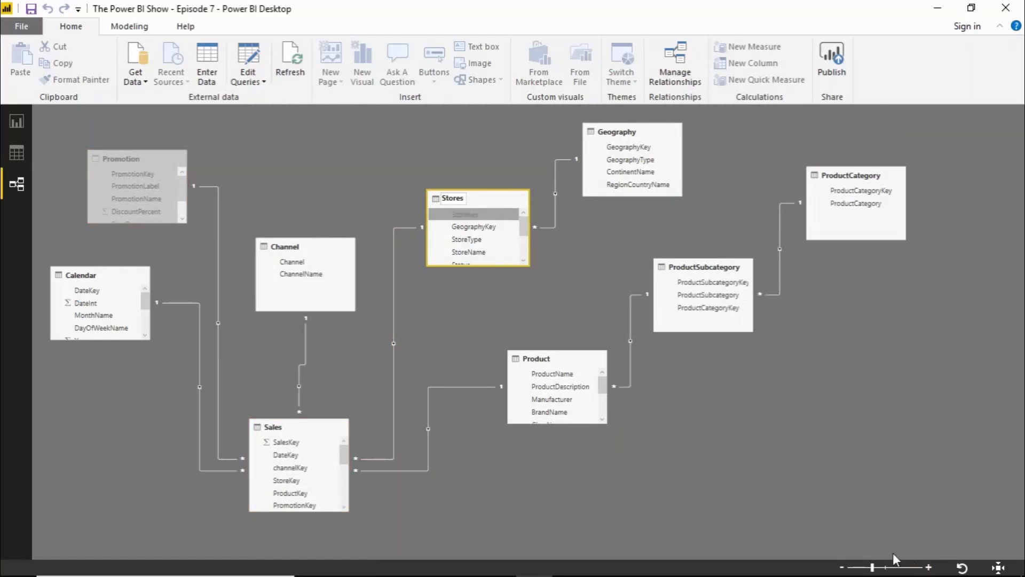
left_click(12, 126)
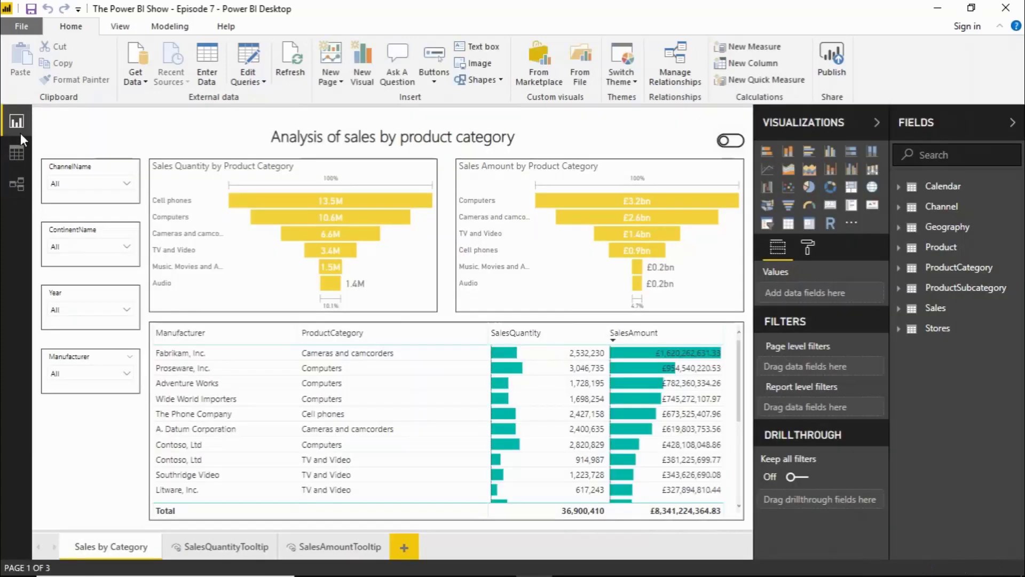
left_click(15, 147)
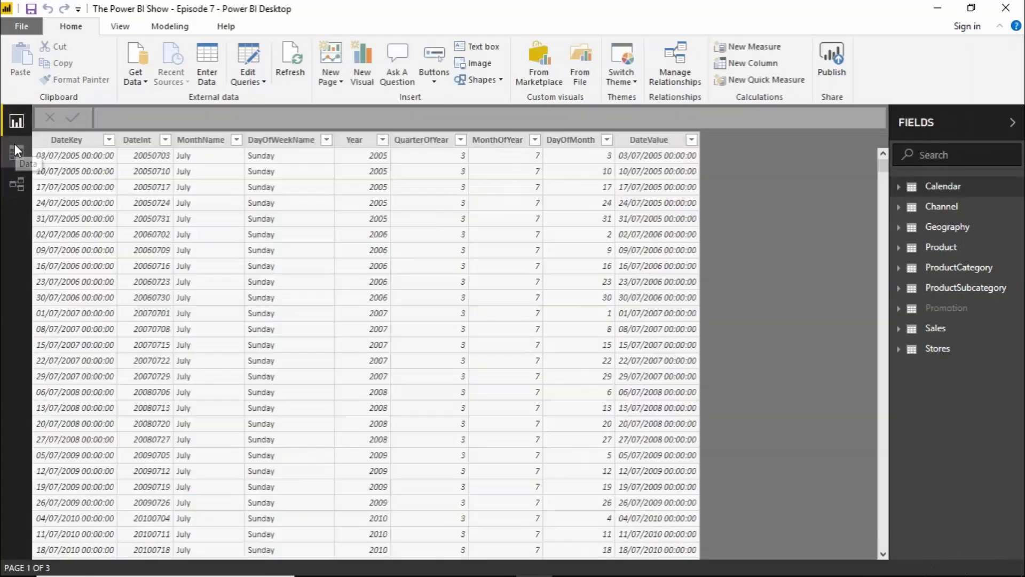
left_click(15, 185)
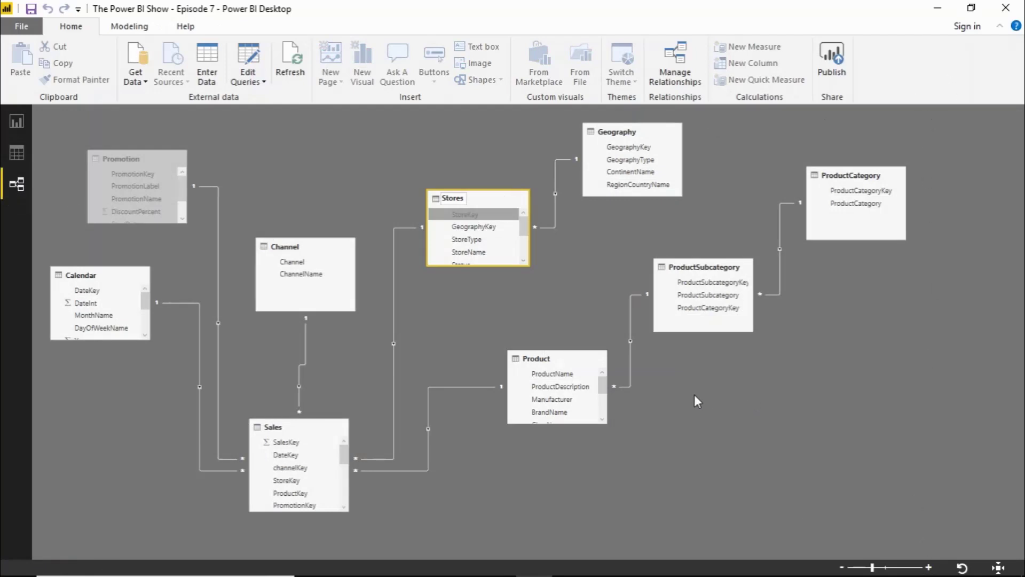
left_click(890, 567)
left_click_drag(890, 567, 866, 568)
left_click(999, 567)
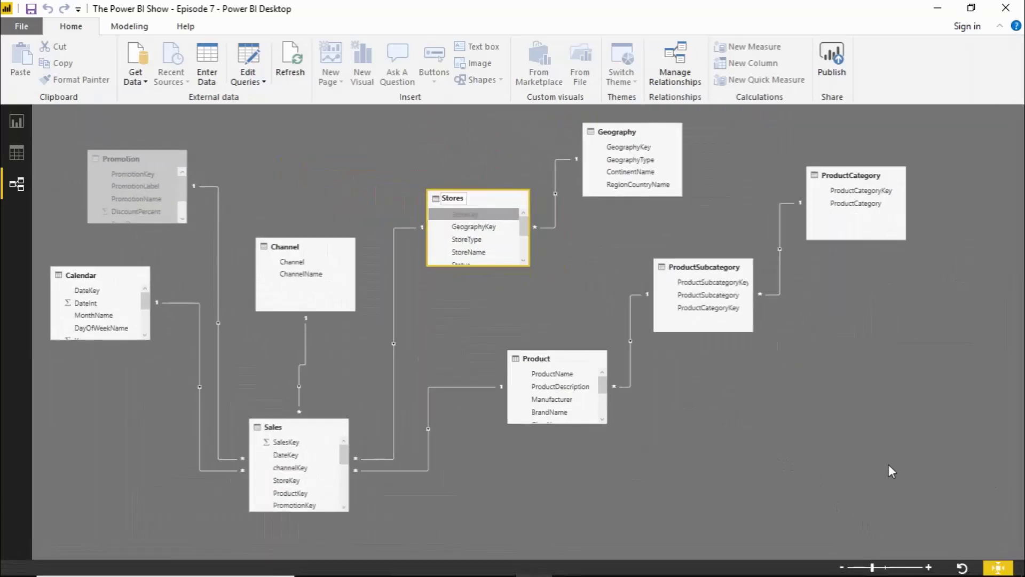
scroll(889, 463, "down", 1)
Deselect the Stores table on the model canvas
left_click(384, 425)
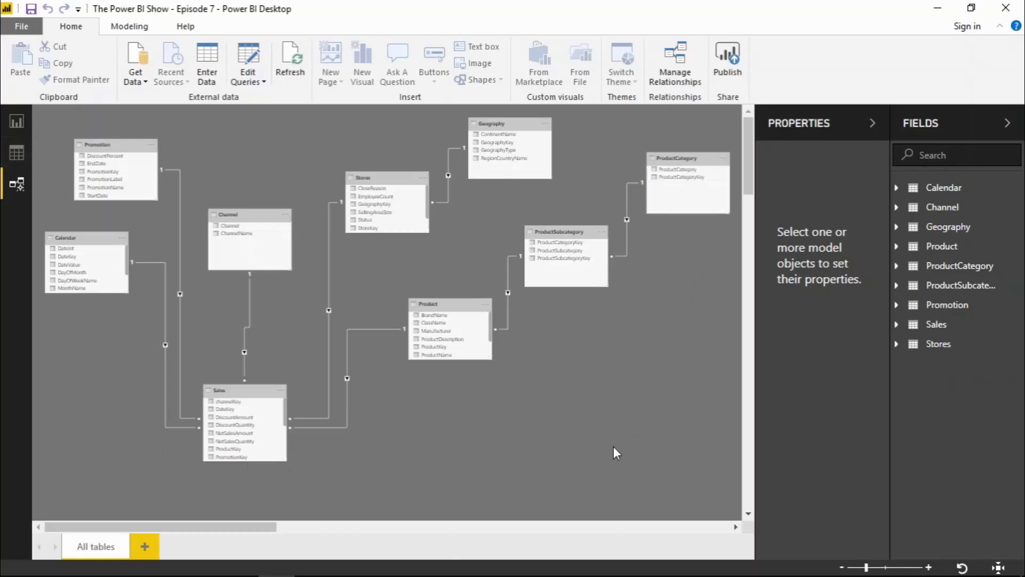
right_click(674, 158)
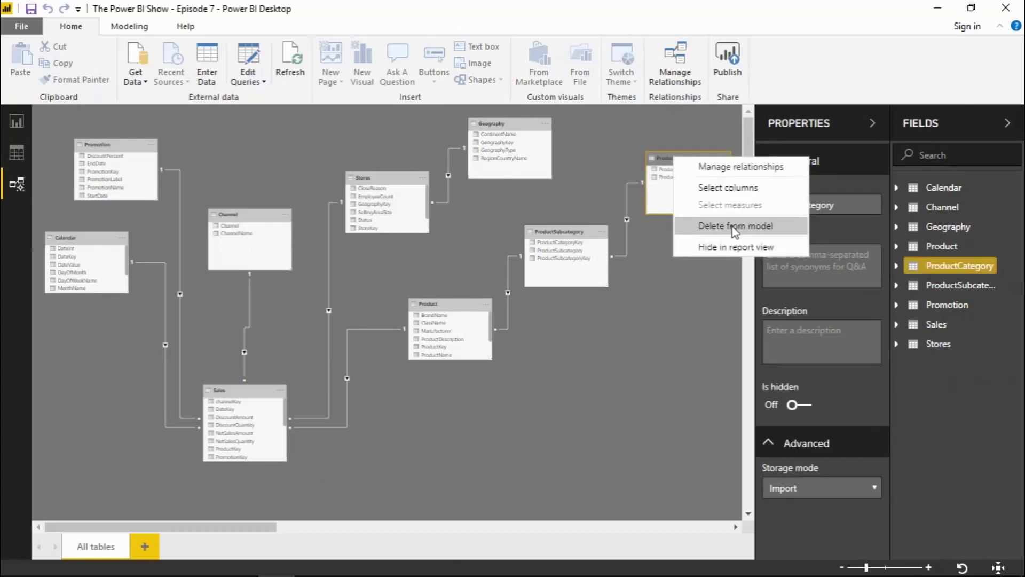
right_click(500, 152)
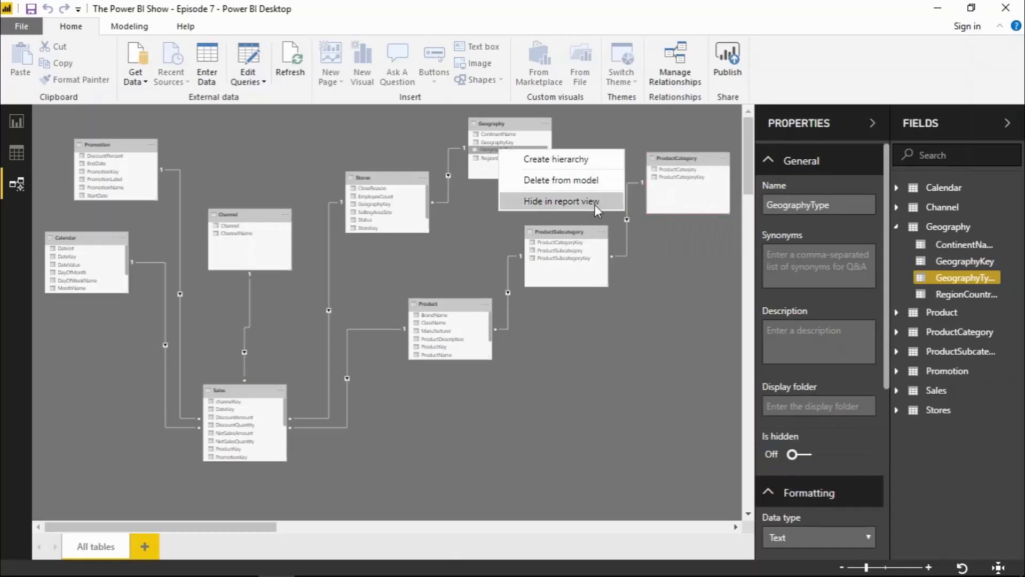
left_click(559, 357)
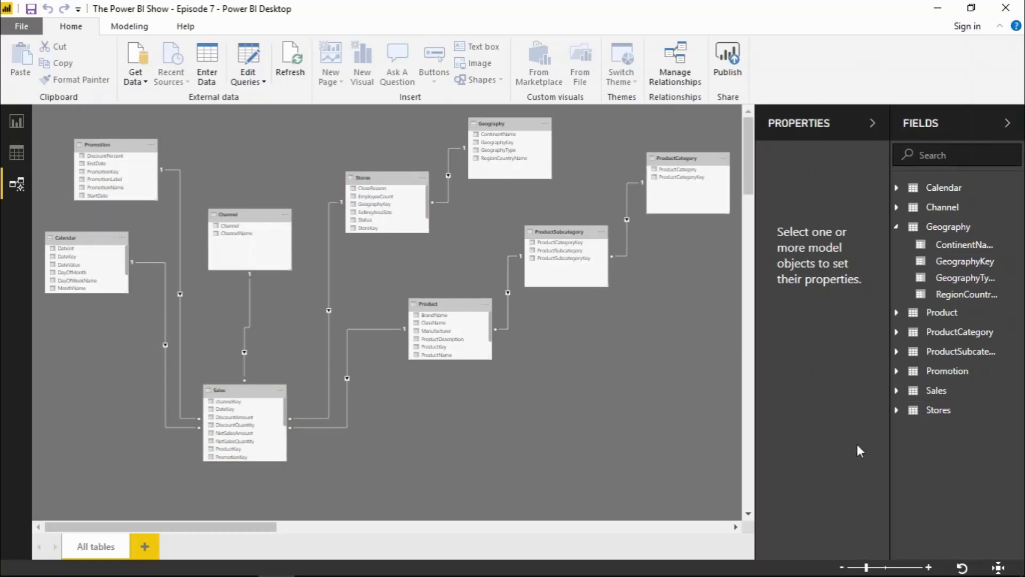
Inspect the Calendar table's name, synonyms, description and storage mode properties
left_click(942, 188)
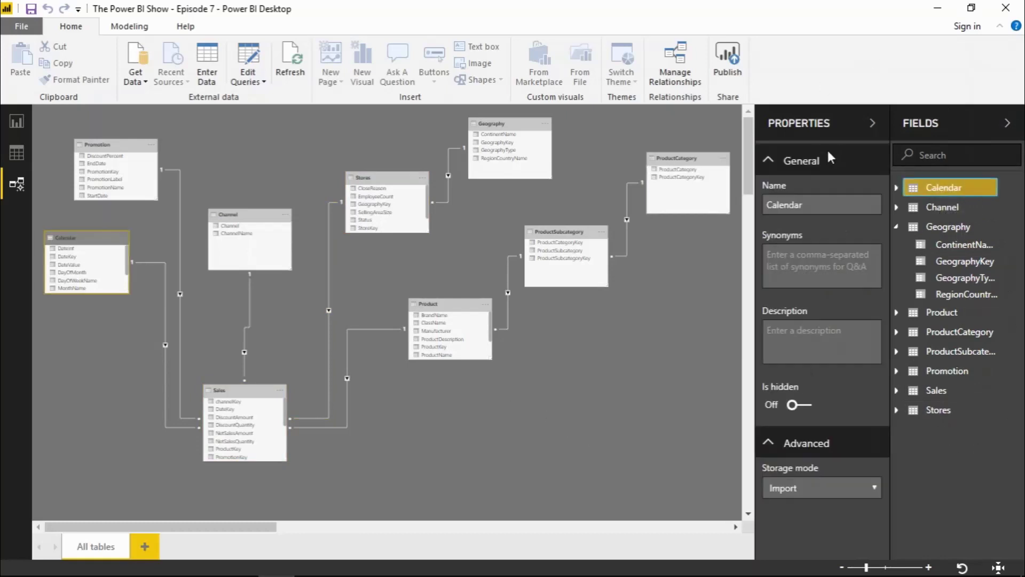
left_click(826, 208)
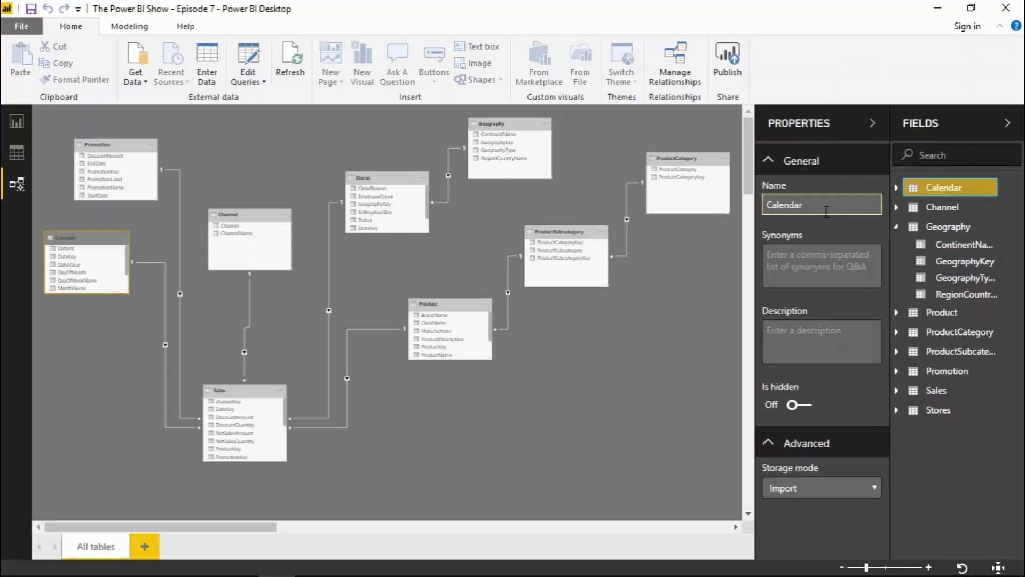
left_click(780, 259)
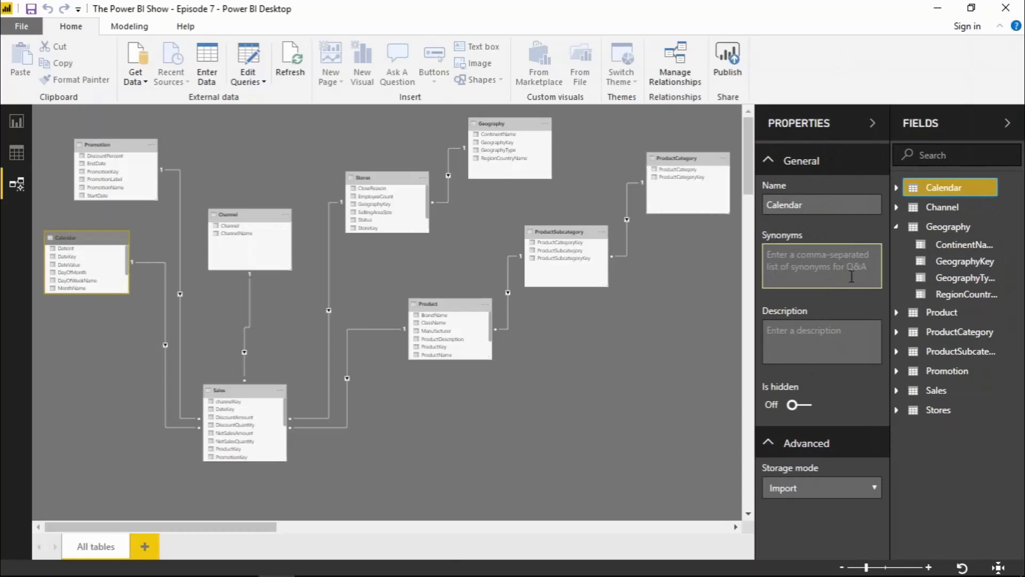
left_click(829, 354)
left_click(809, 385)
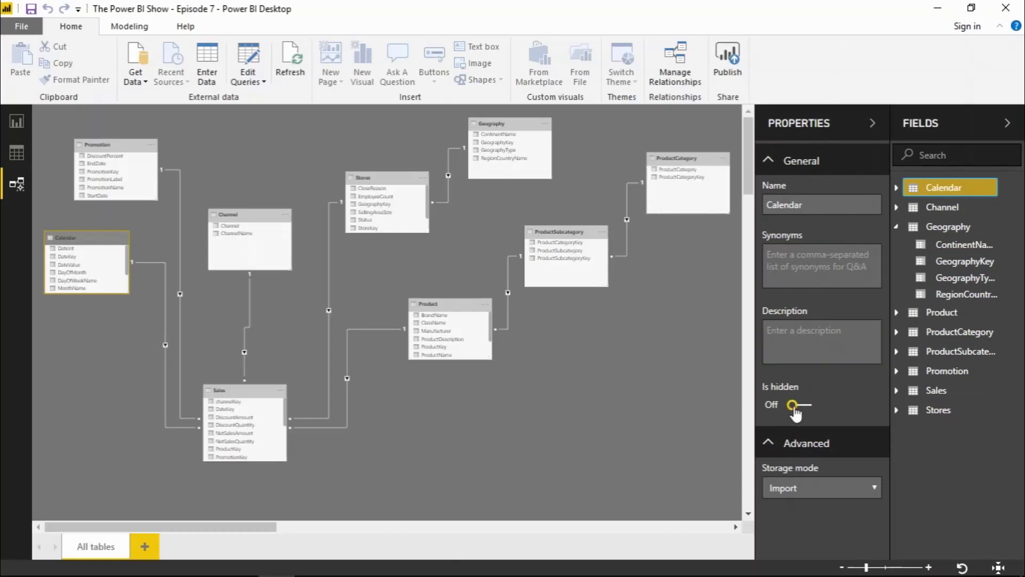
left_click(793, 488)
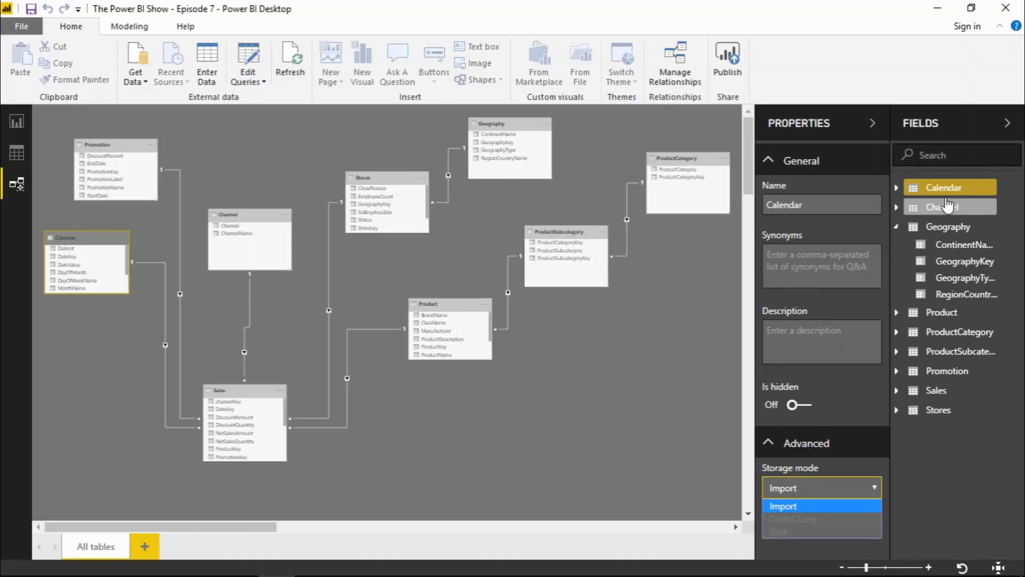
left_click(913, 191)
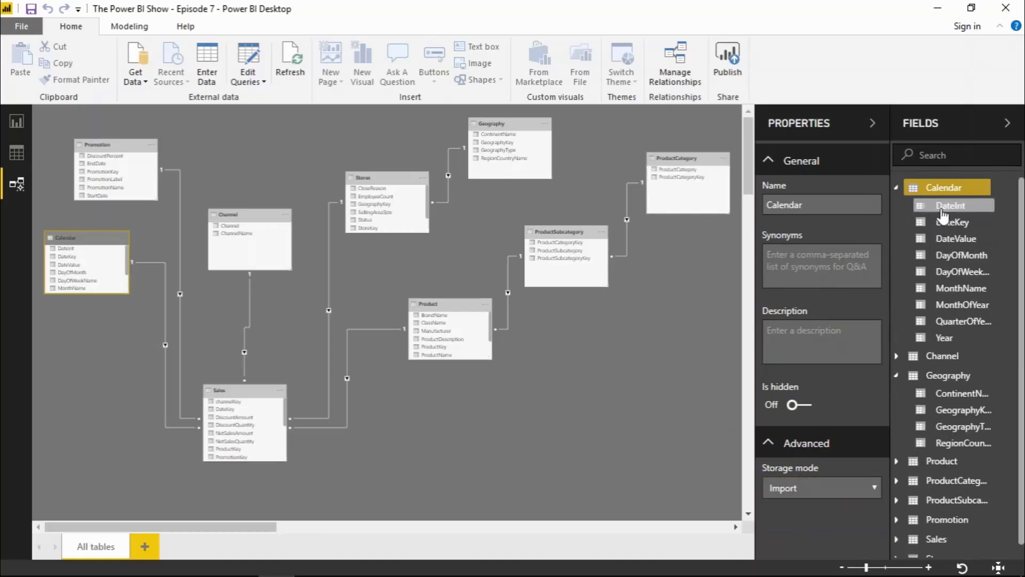
left_click(932, 207)
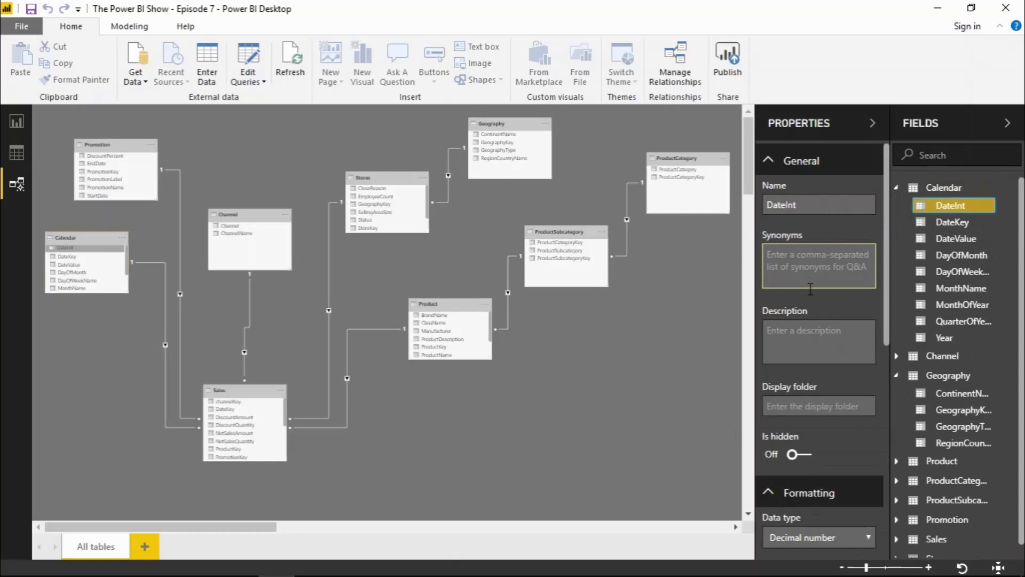
scroll(817, 390, "down", 2)
scroll(825, 399, "down", 3)
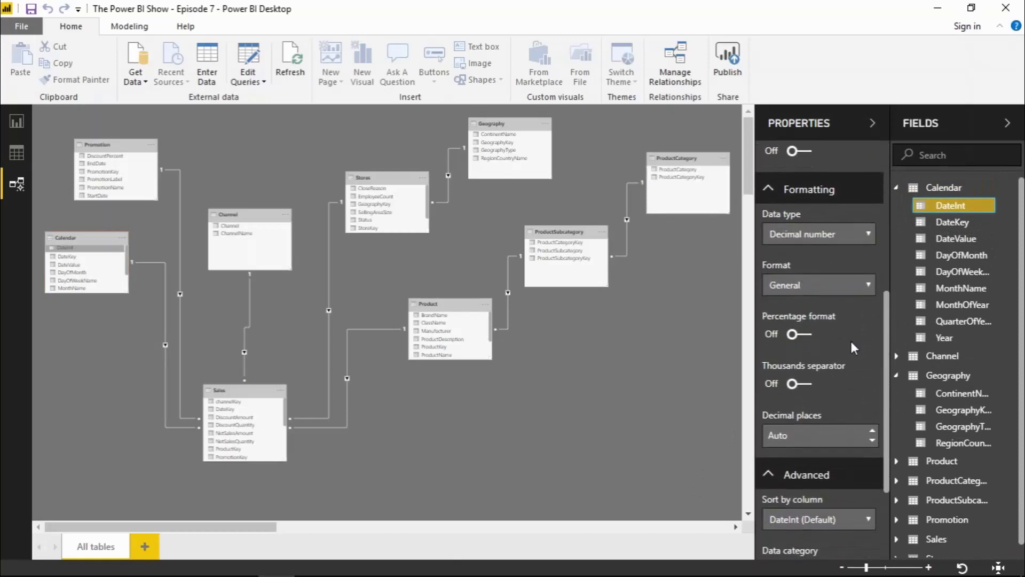
scroll(850, 339, "down", 2)
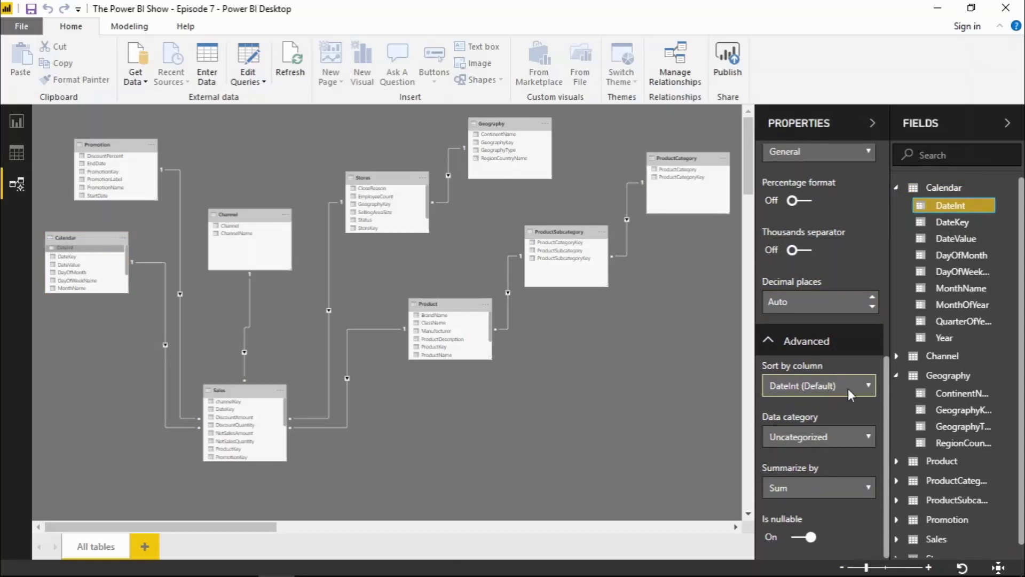
Visit Report view, bring up the Modeling ribbon, then return to the model diagram
left_click(14, 124)
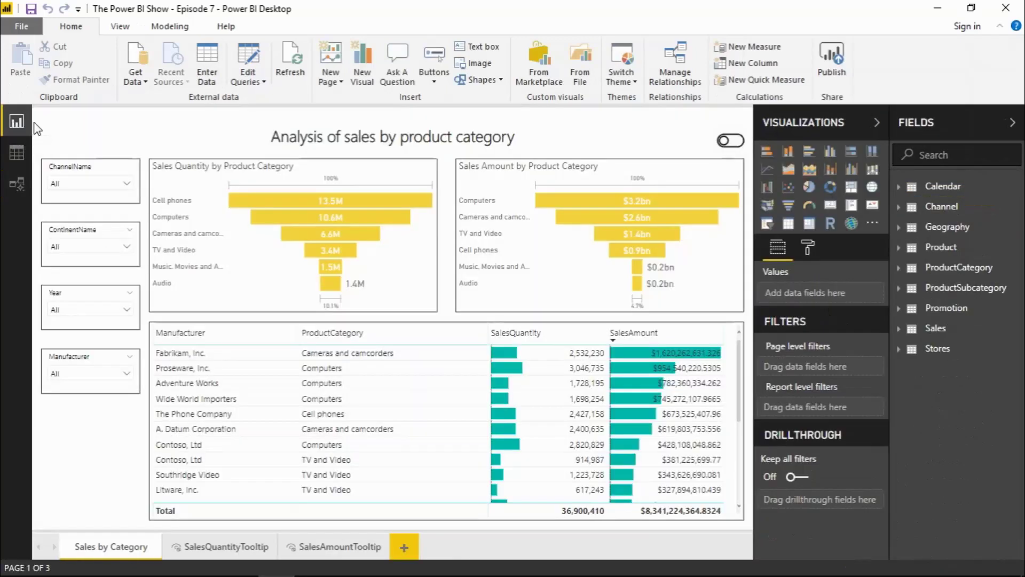
left_click(156, 29)
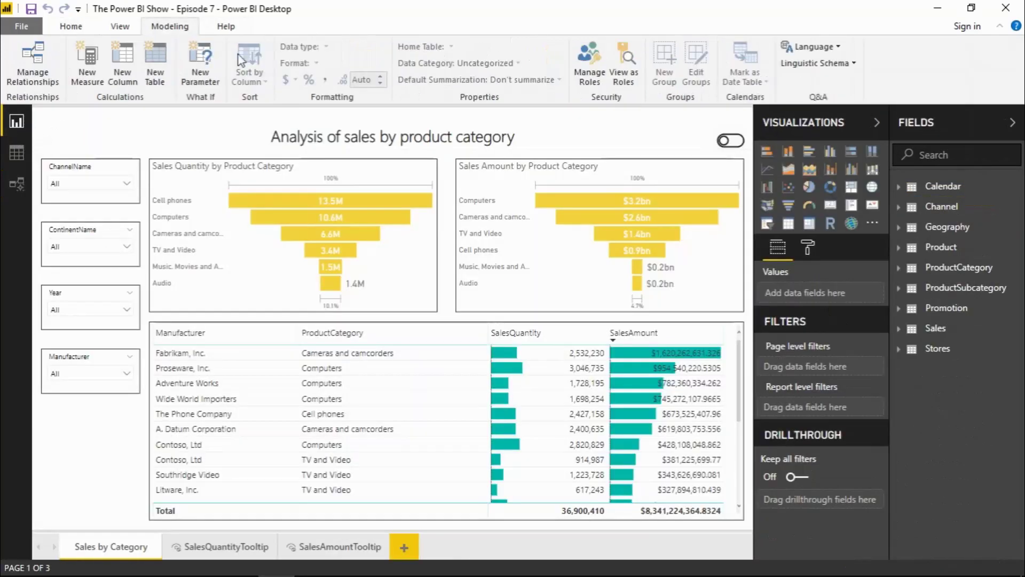
left_click(17, 184)
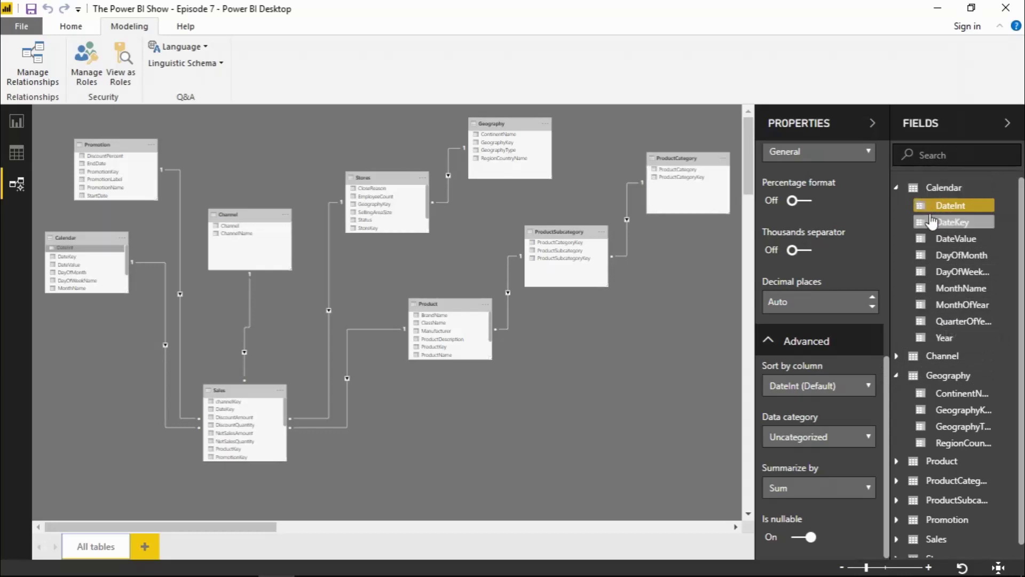
Select DiscountAmount, NetSalesAmount, ReturnAmount, SalesAmount, TotalCost, UnitCost and UnitPrice in Sales
scroll(911, 272, "down", 1)
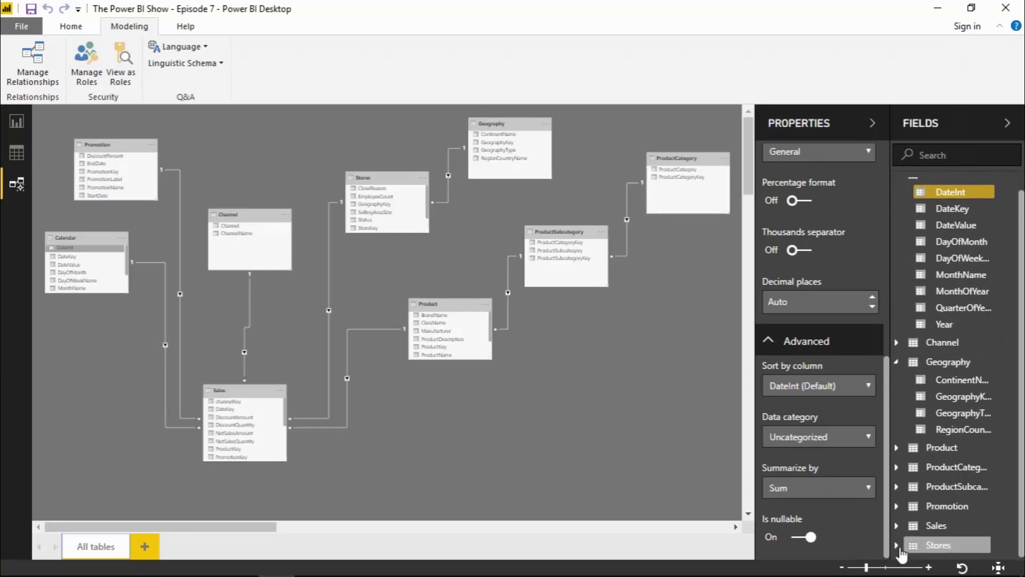
left_click(897, 525)
scroll(962, 438, "down", 5)
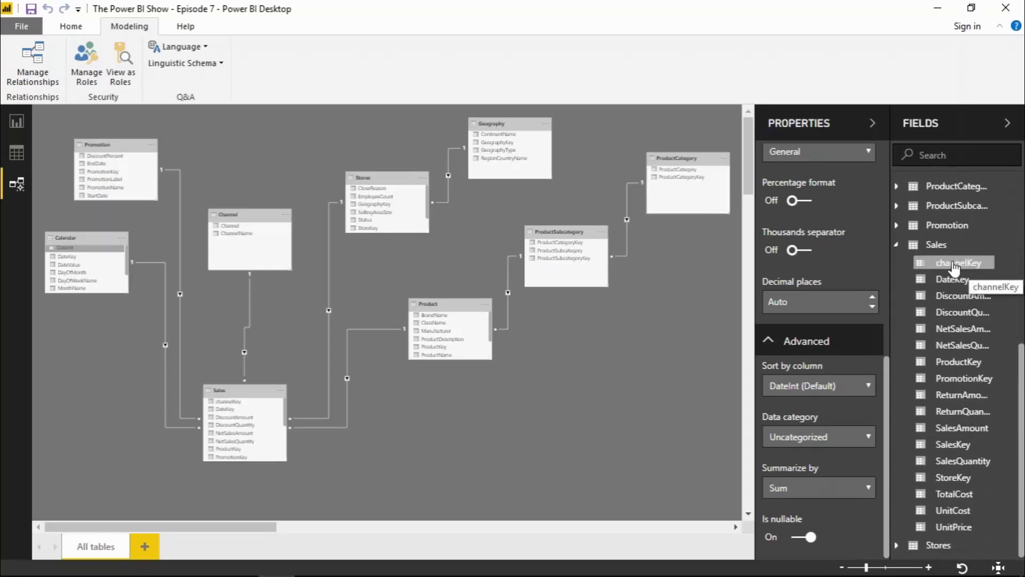
left_click(958, 297)
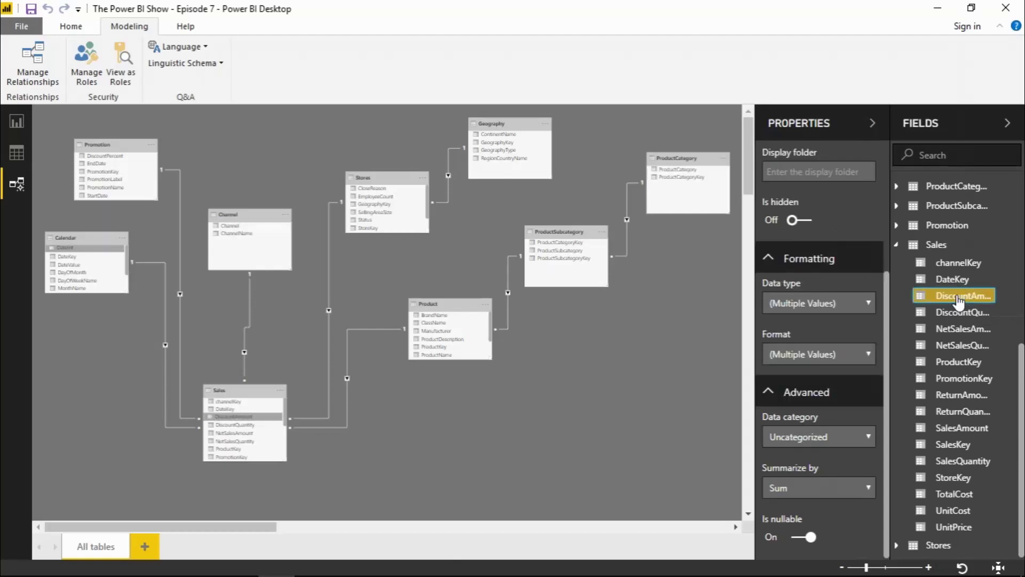
left_click(962, 332, "ctrl")
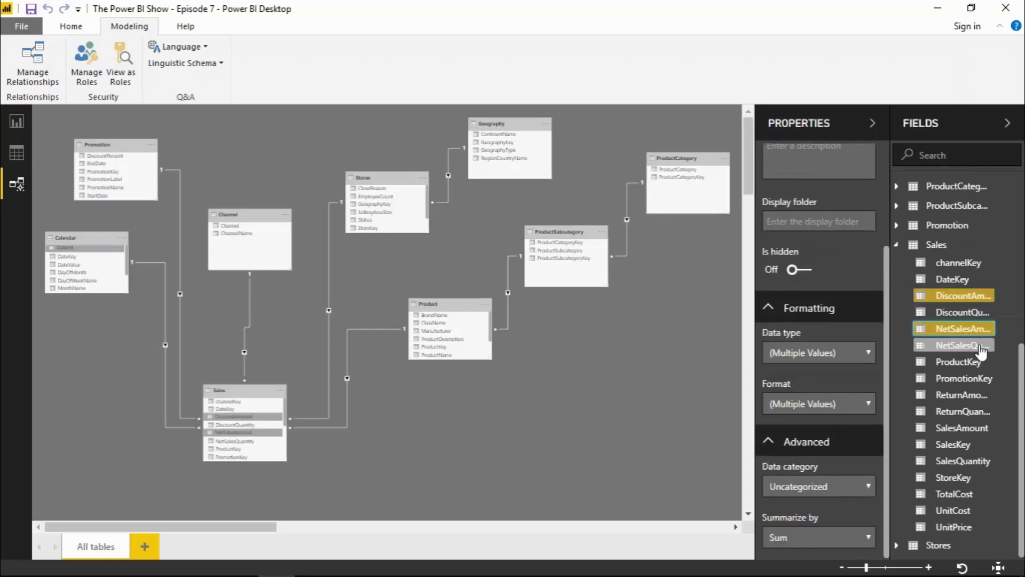
left_click(967, 396, "ctrl")
left_click(964, 428, "ctrl")
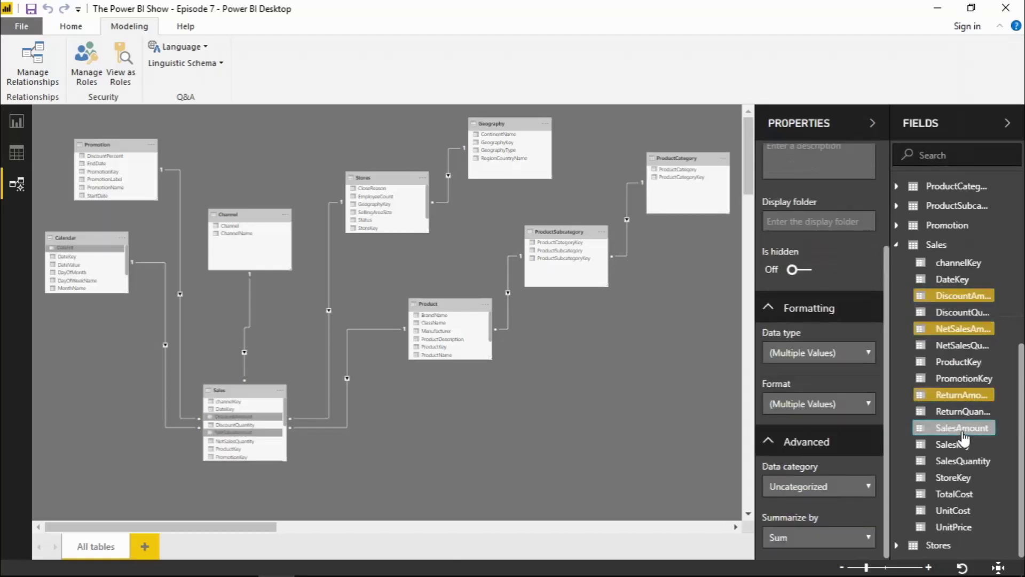
left_click(961, 495, "ctrl")
left_click(958, 513, "ctrl")
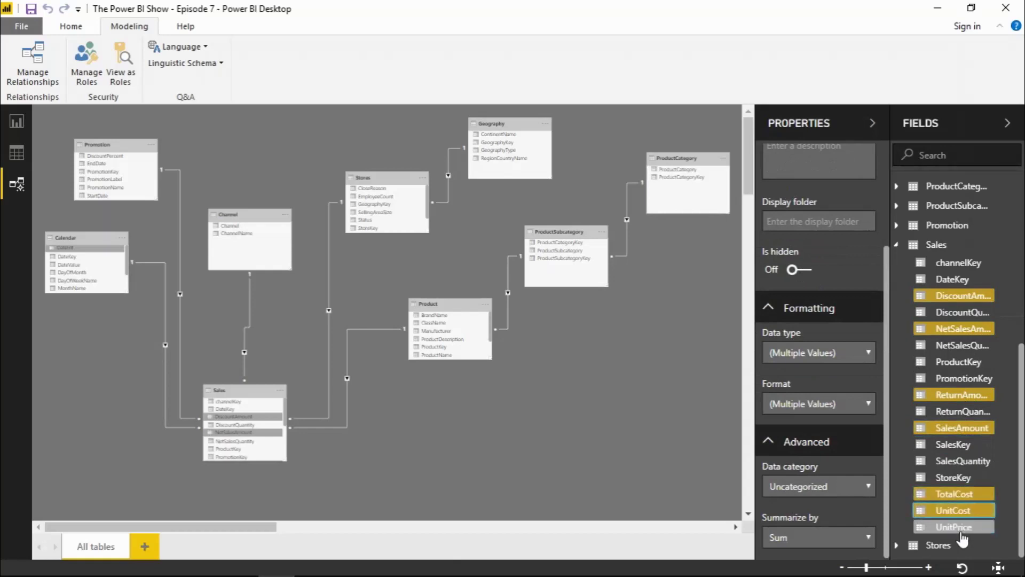
left_click(959, 528, "ctrl")
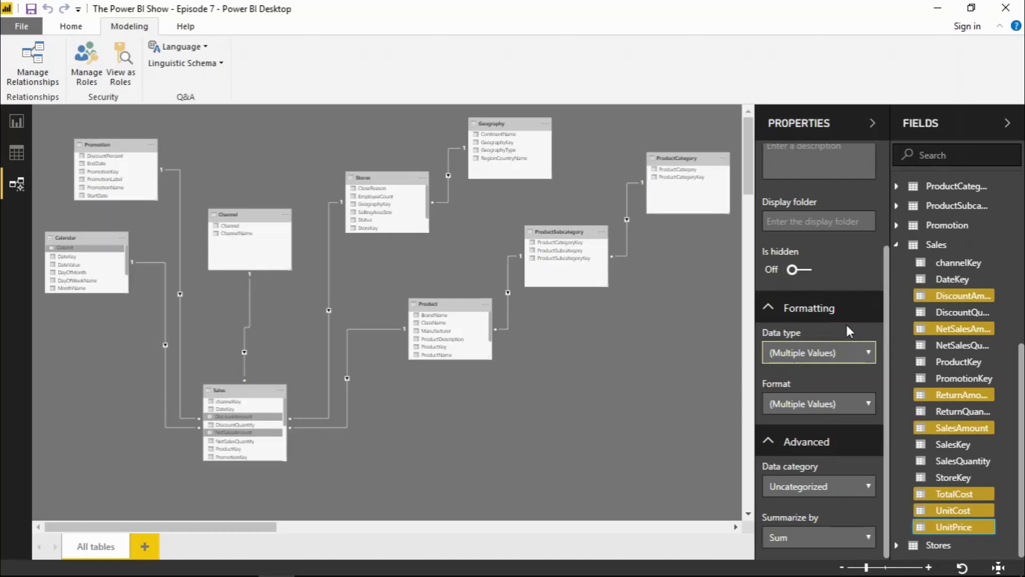
Put the selected fields in a new 'Amounts' display folder and collapse it
scroll(843, 319, "up", 5)
left_click(790, 356)
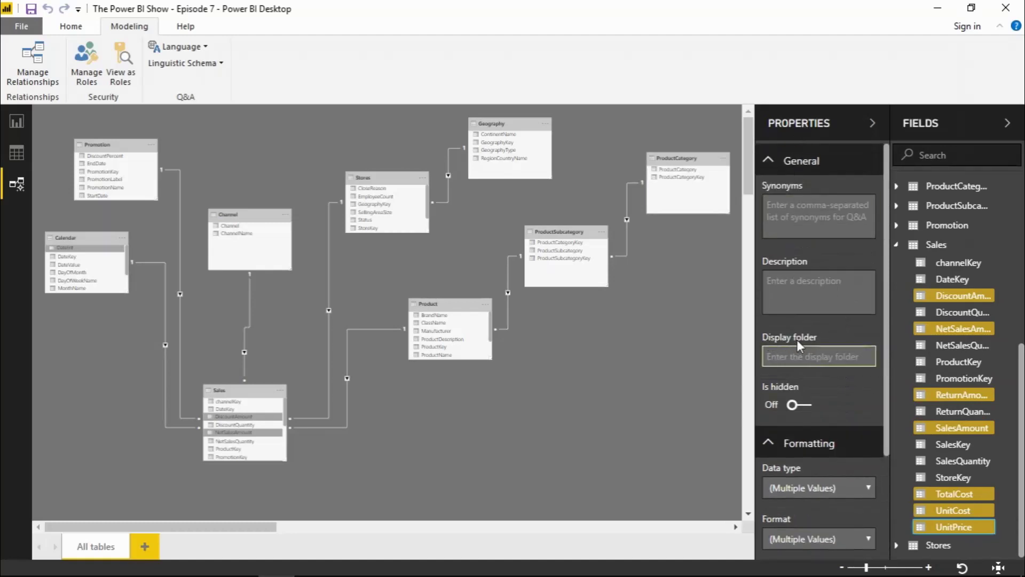
left_click(824, 355)
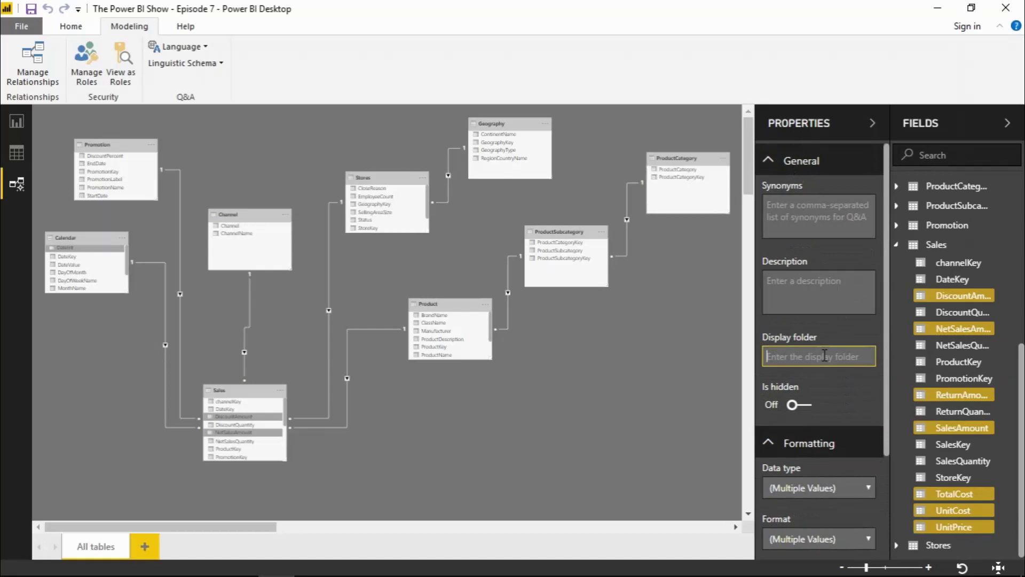
type("Amounts")
key("Return")
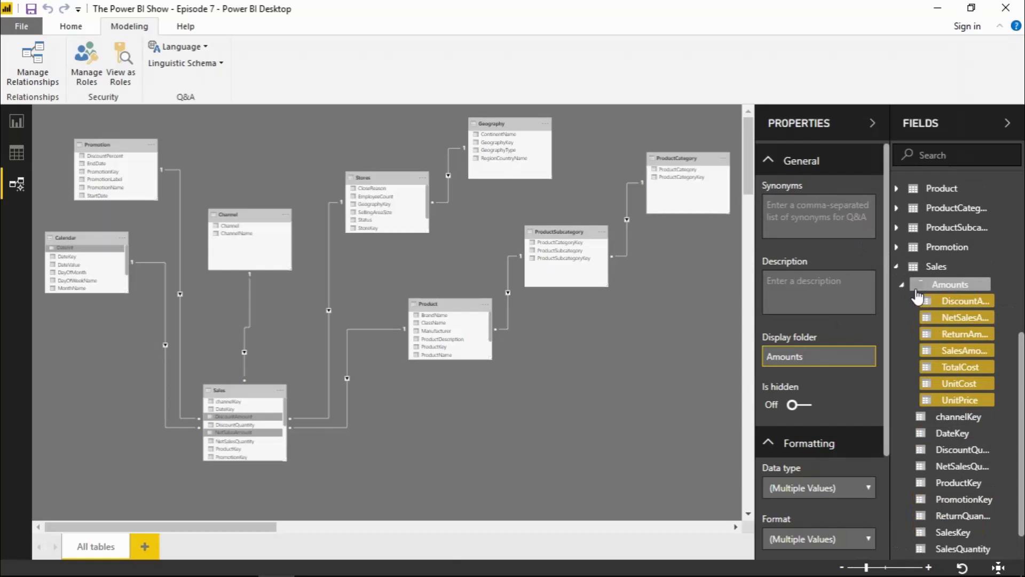
left_click(902, 285)
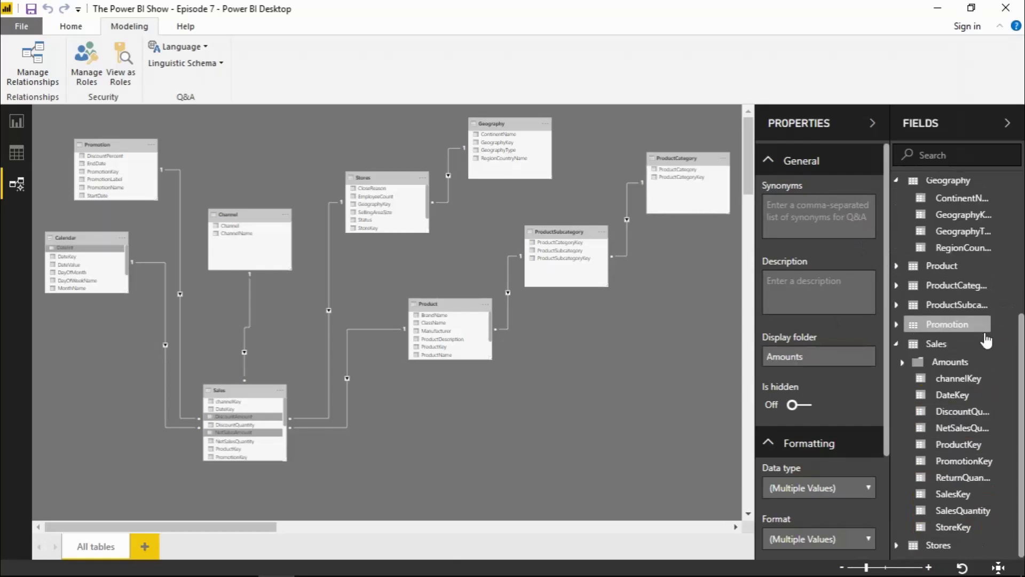
Put DiscountQuantity, NetSalesQuantity, ReturnQuantity and SalesQuantity into a 'Quantities' display folder, then collapse it
left_click(950, 414)
left_click(961, 430, "ctrl")
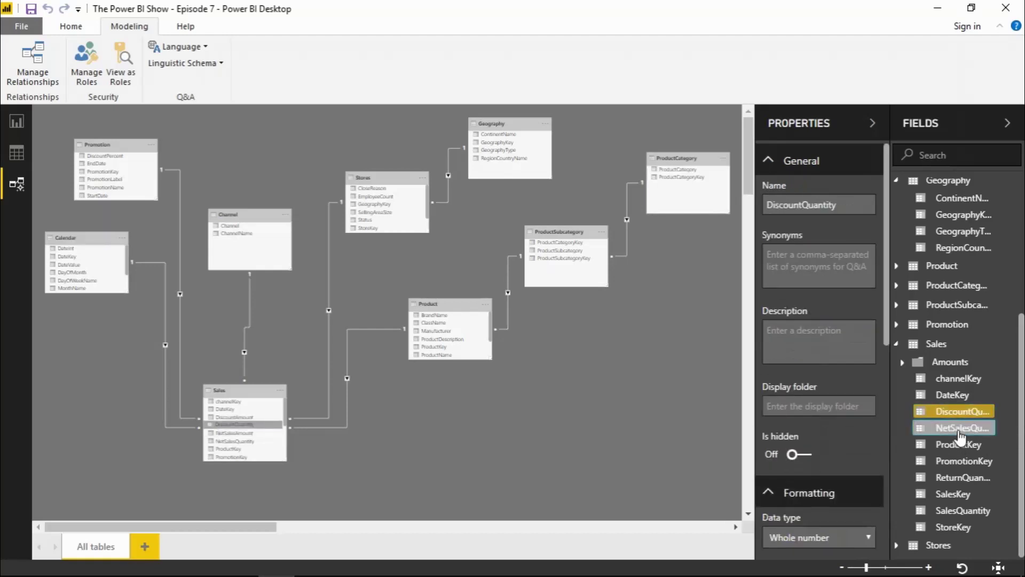
left_click(963, 478, "ctrl")
left_click(963, 511, "ctrl")
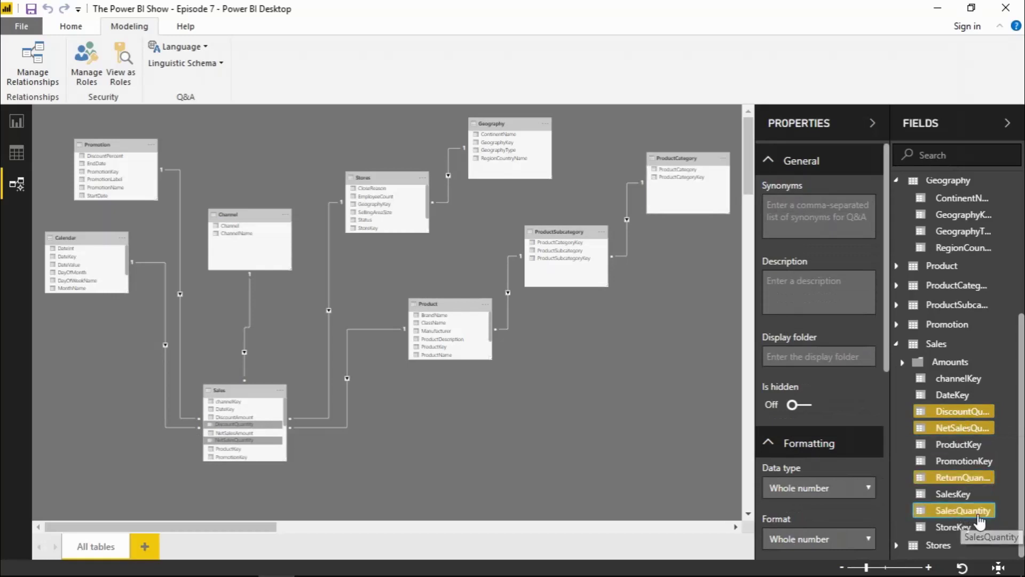
left_click(903, 363)
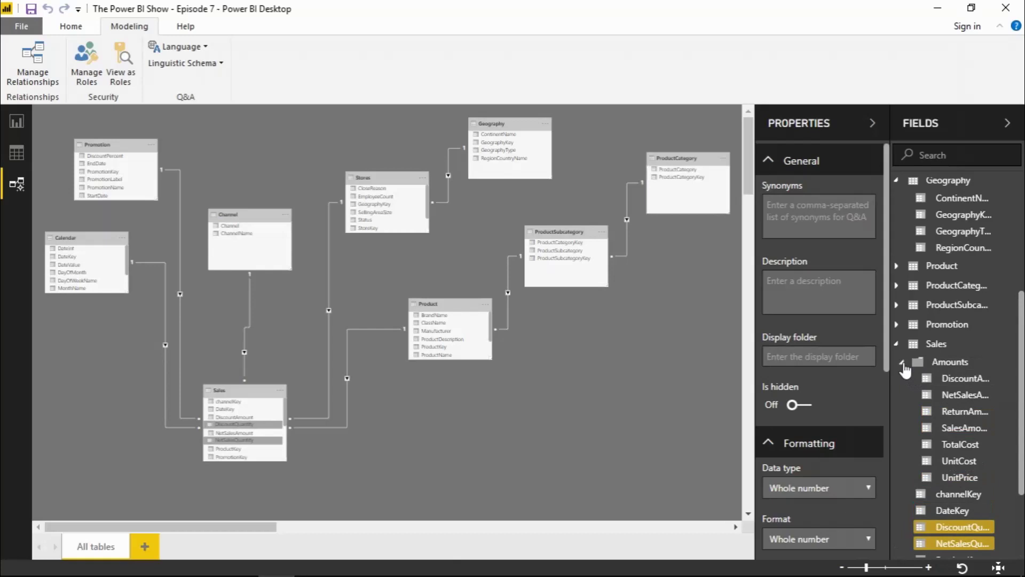
left_click(903, 363)
left_click(814, 355)
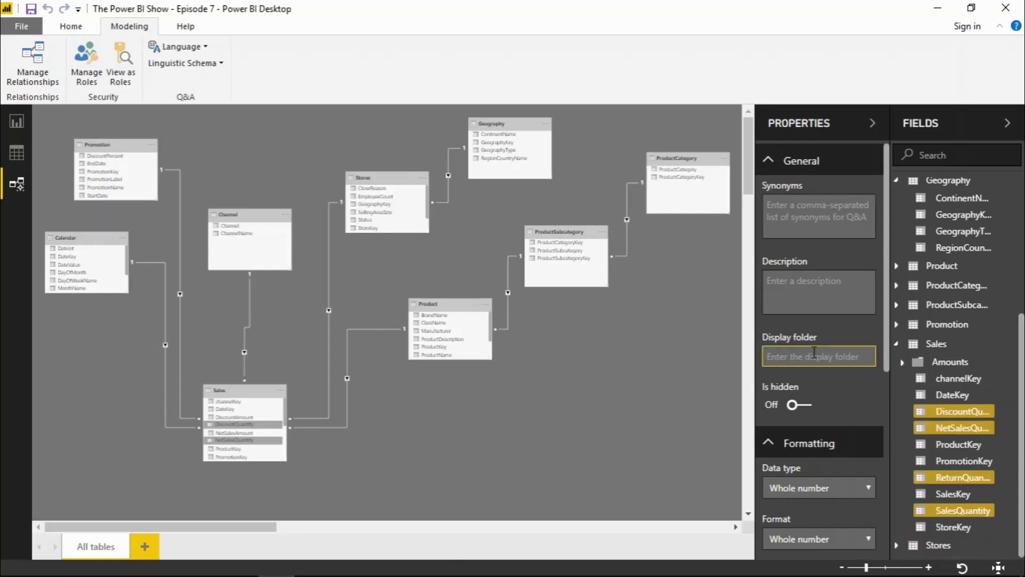
type("Quantities")
key("Return")
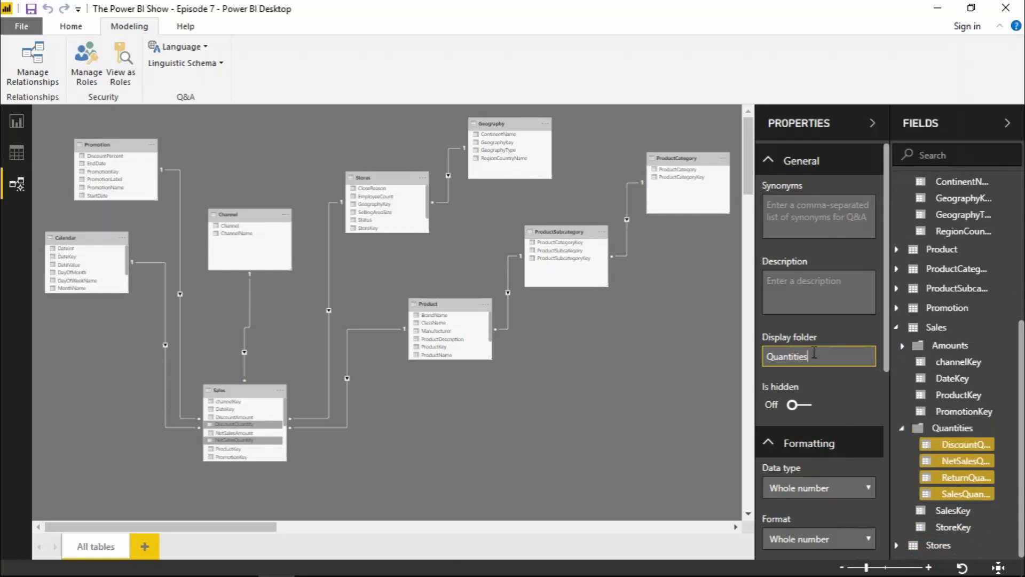
left_click(905, 429)
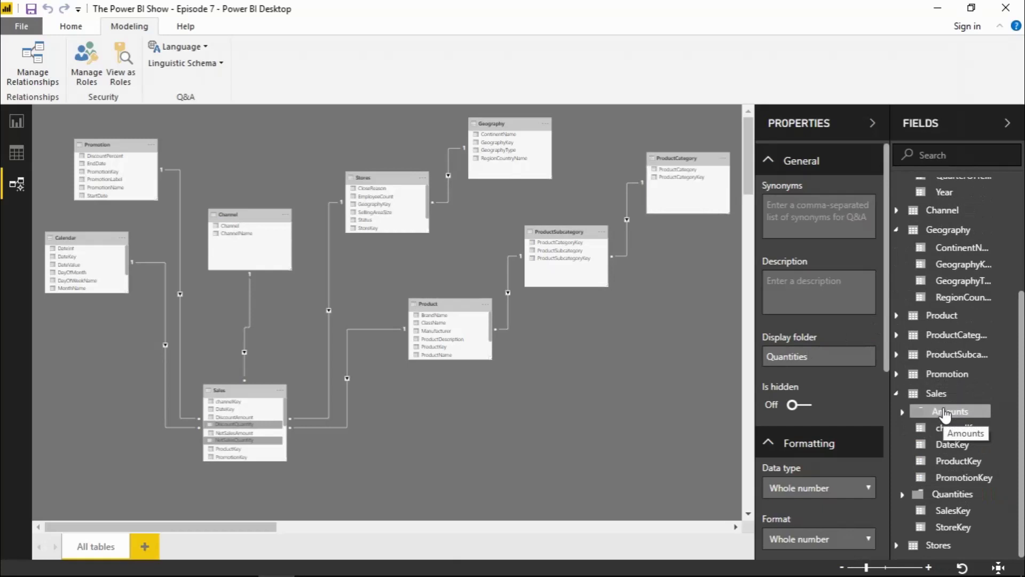
Delete the Amounts folder from the model, ungrouping its fields, and collapse Quantities
right_click(946, 414)
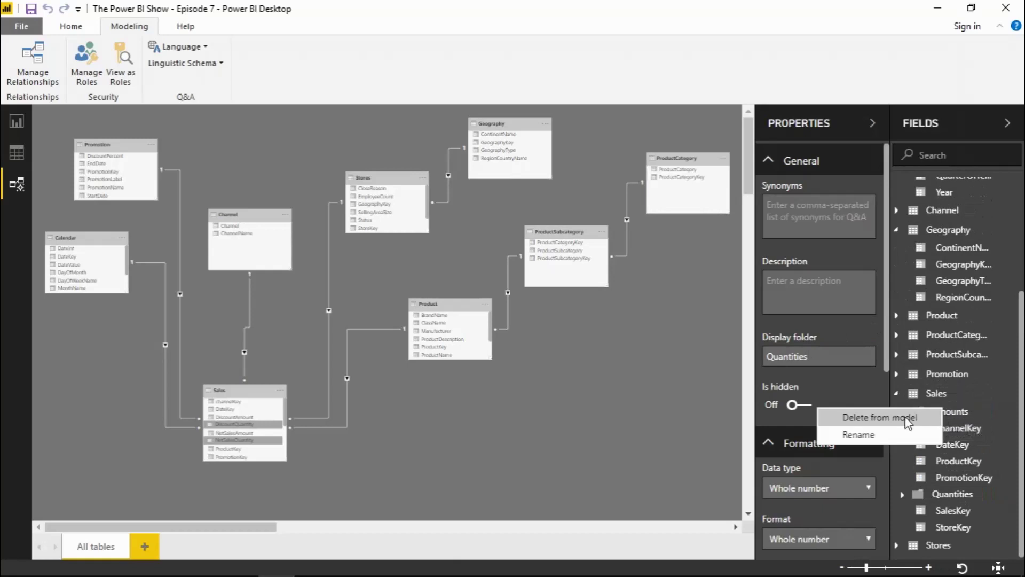
left_click(878, 418)
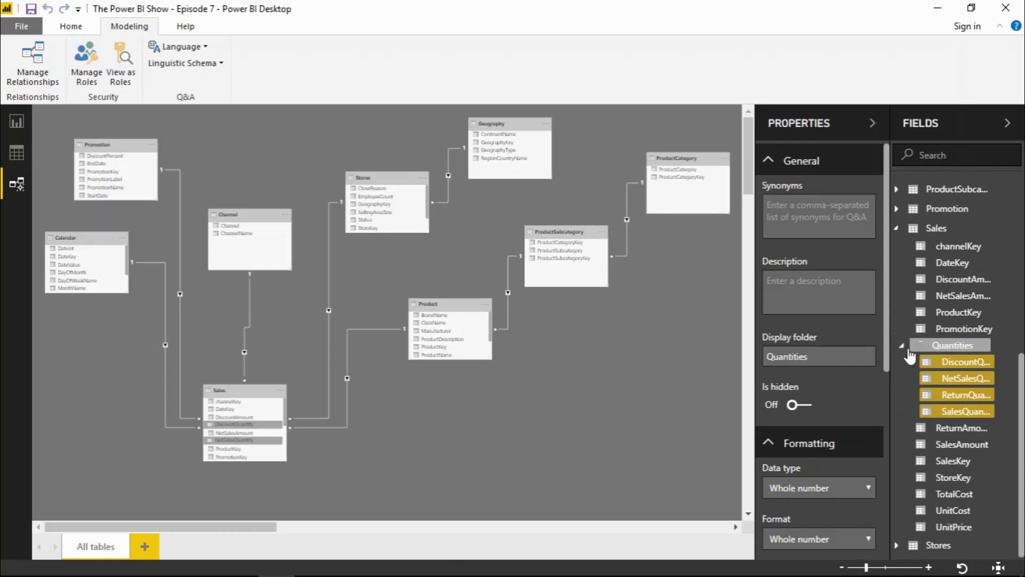
left_click(904, 347)
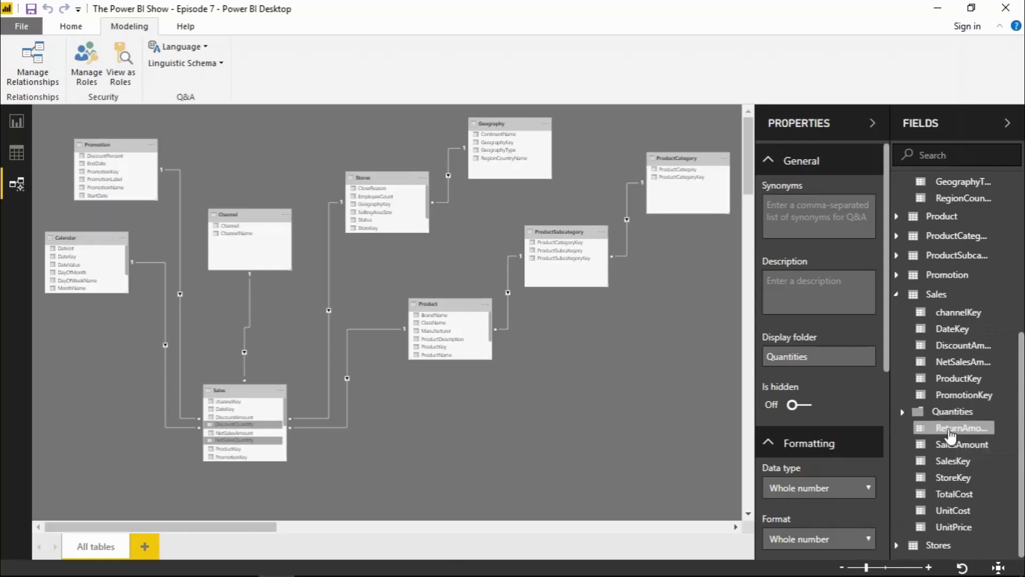
Select the seven amount, cost and price fields, from DiscountAmount to UnitPrice
left_click_drag(960, 431, 978, 404)
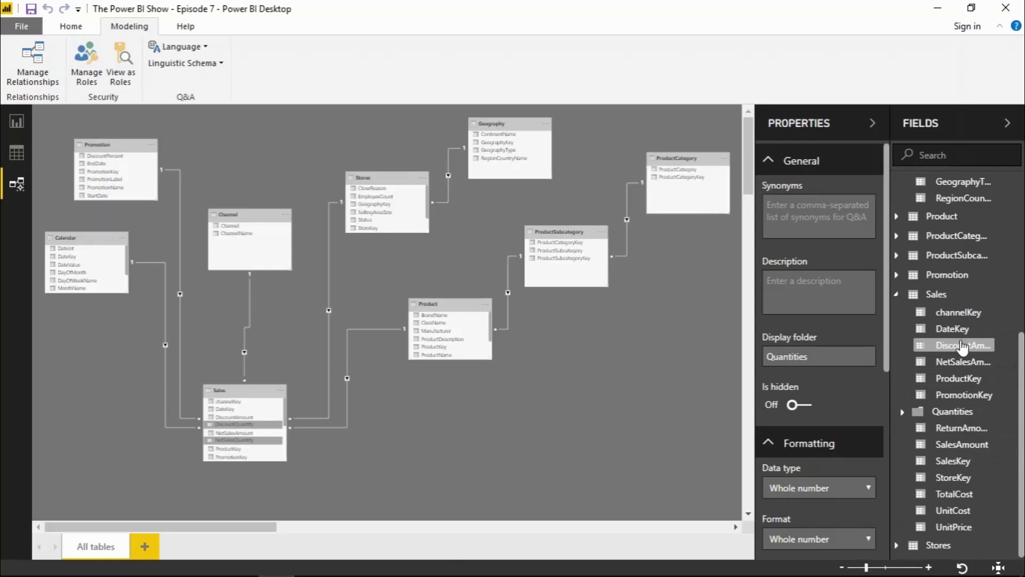
left_click(963, 346)
left_click(963, 362, "ctrl")
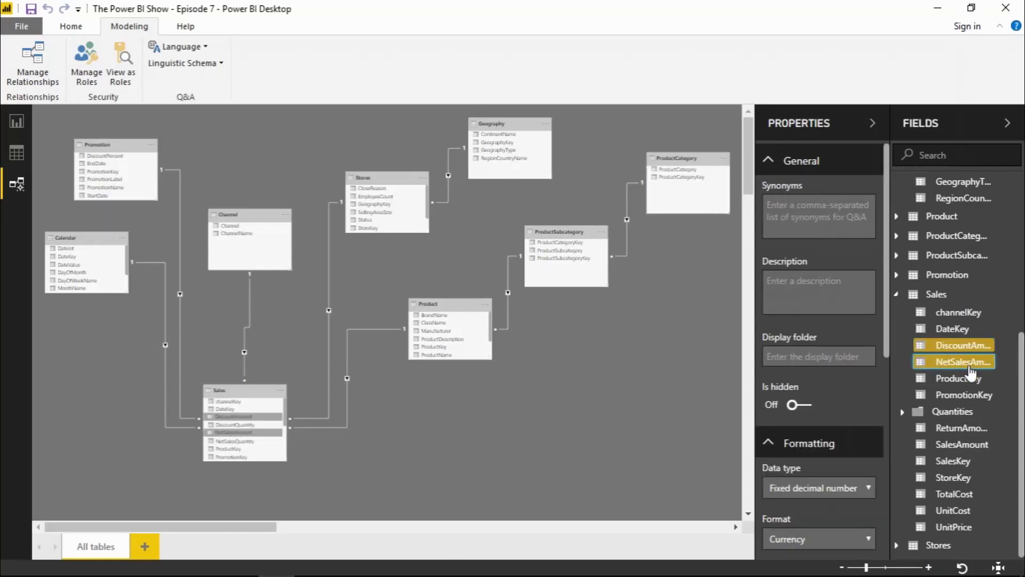
left_click(959, 434, "ctrl")
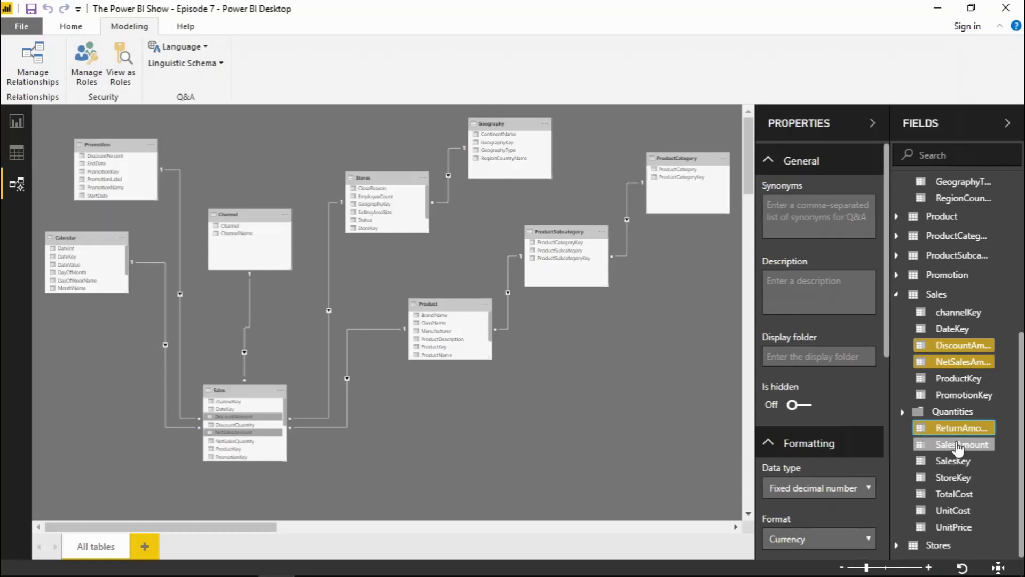
left_click(959, 445, "ctrl")
left_click(959, 494, "ctrl")
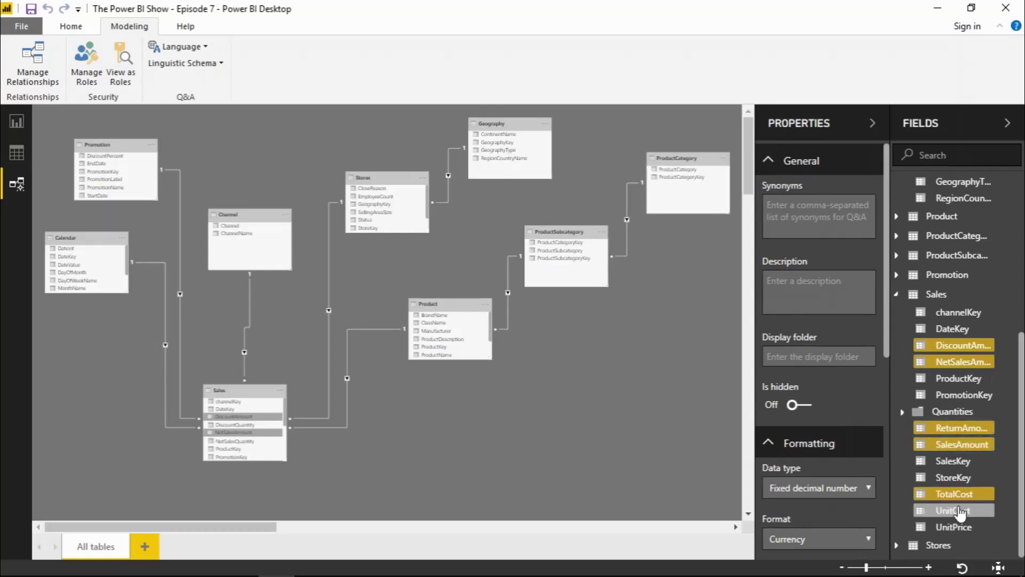
left_click(956, 511, "ctrl")
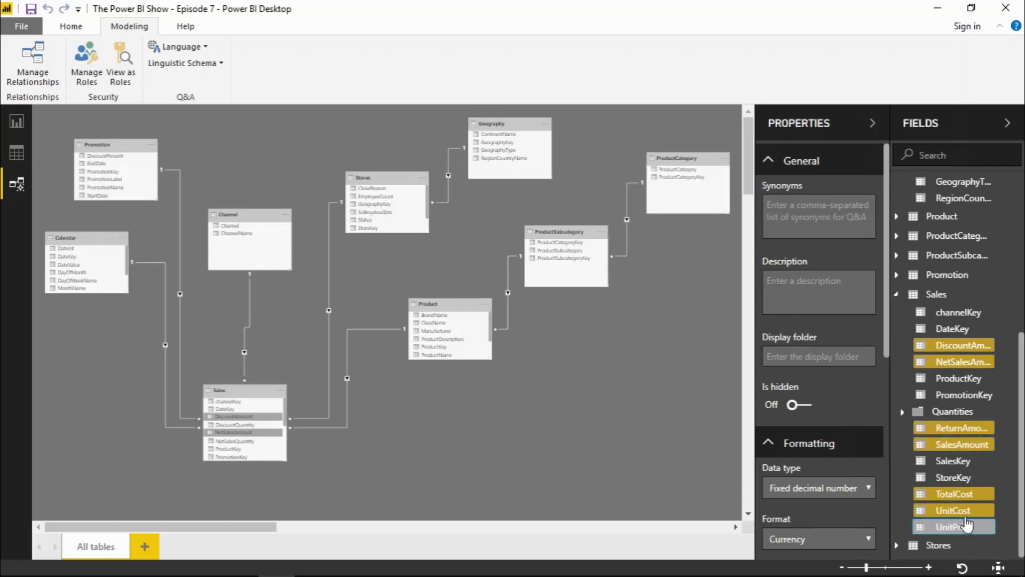
left_click(962, 529, "ctrl")
Set their currency format to £ English (United Kingdom), then clear the selection
scroll(855, 353, "down", 5)
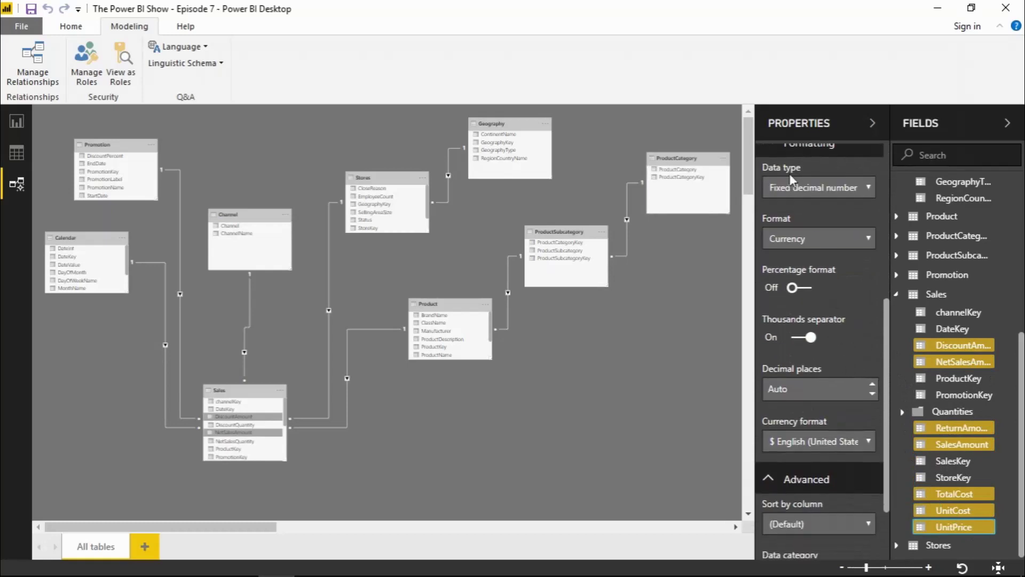
scroll(839, 299, "down", 3)
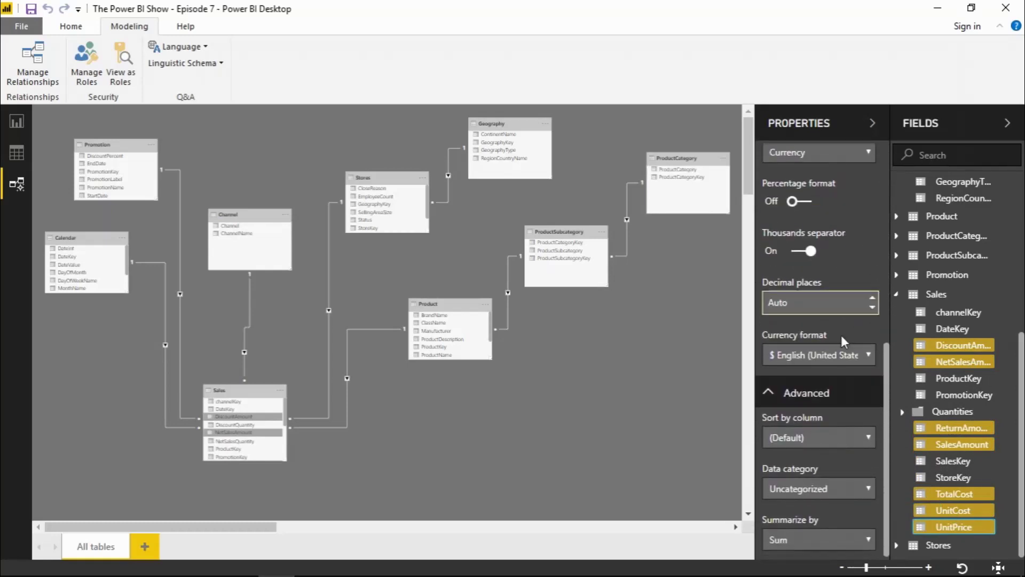
left_click(869, 354)
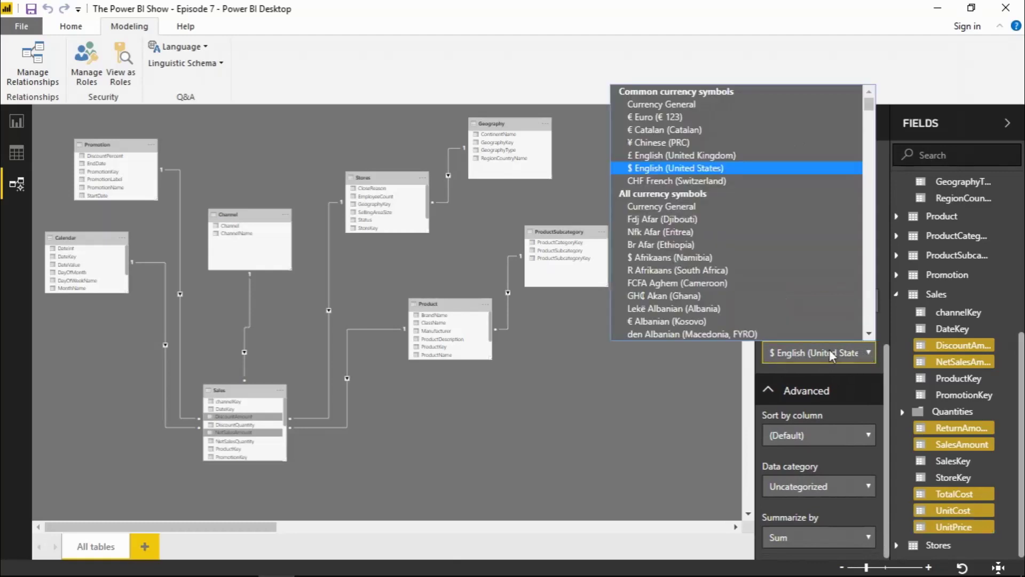
left_click(659, 154)
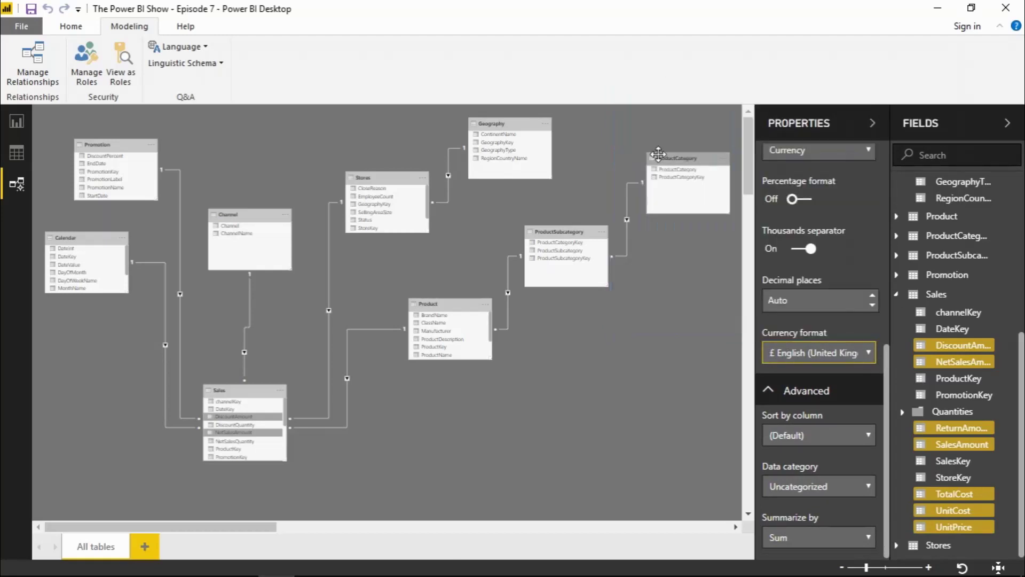
left_click(802, 431)
left_click(824, 435)
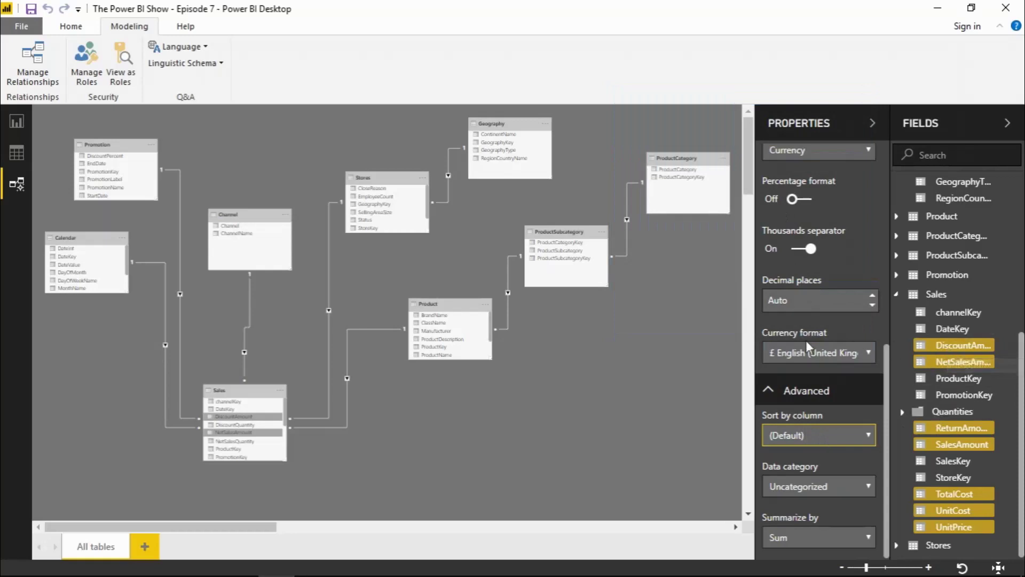
left_click(705, 433)
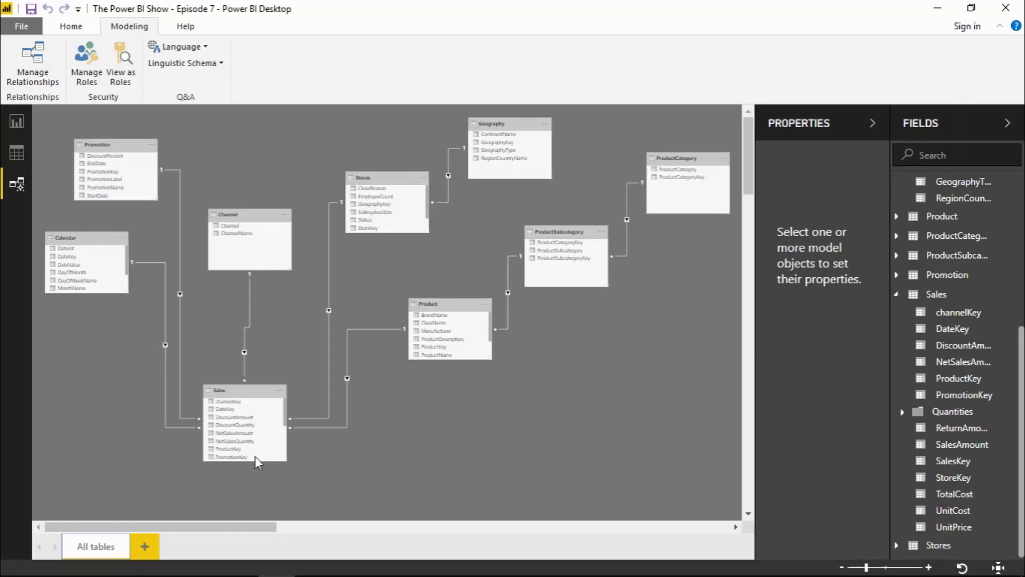
Add a new layout holding Sales plus its related tables, zoomed out to fit
left_click(145, 546)
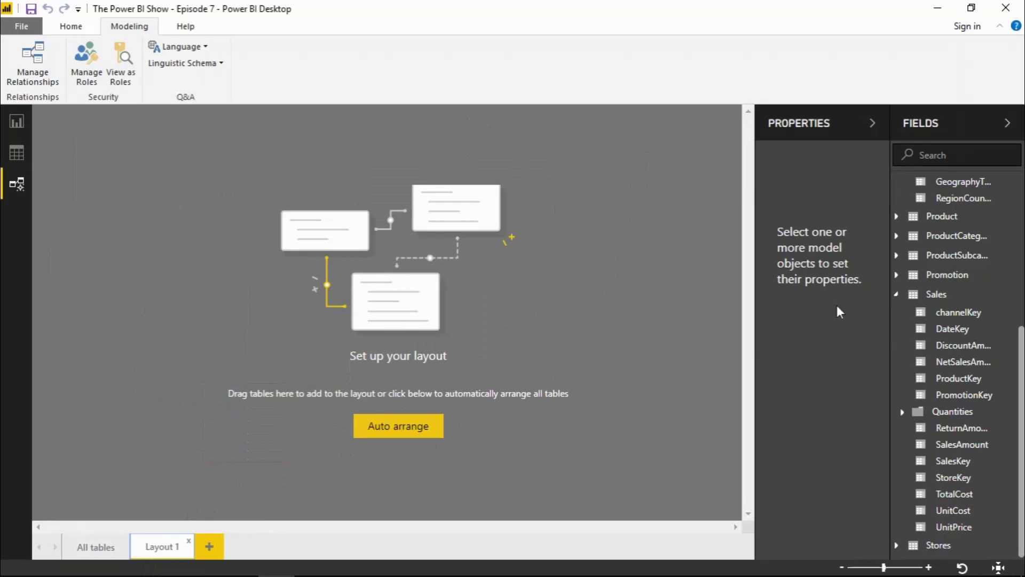
left_click_drag(936, 294, 378, 312)
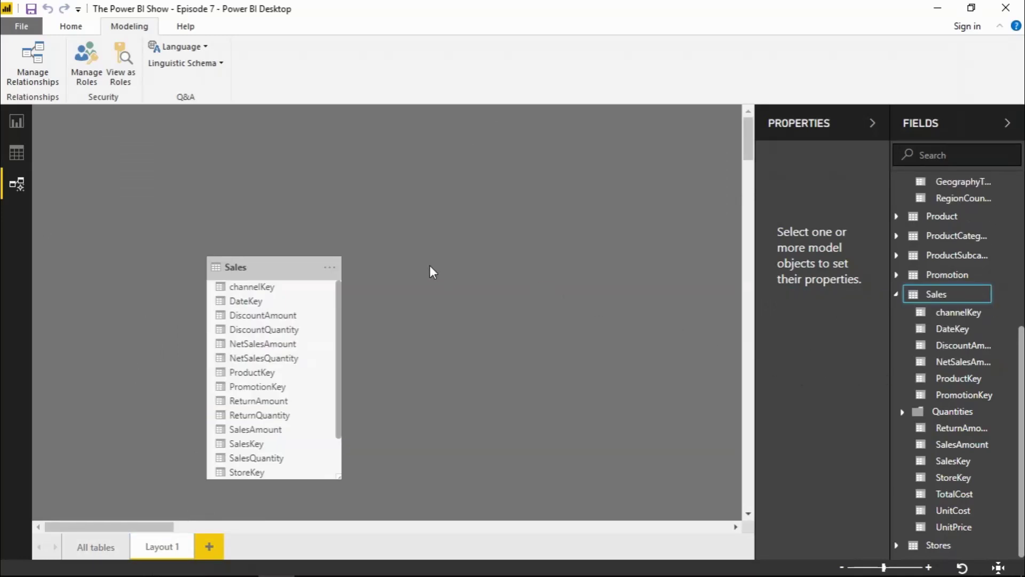
right_click(465, 246)
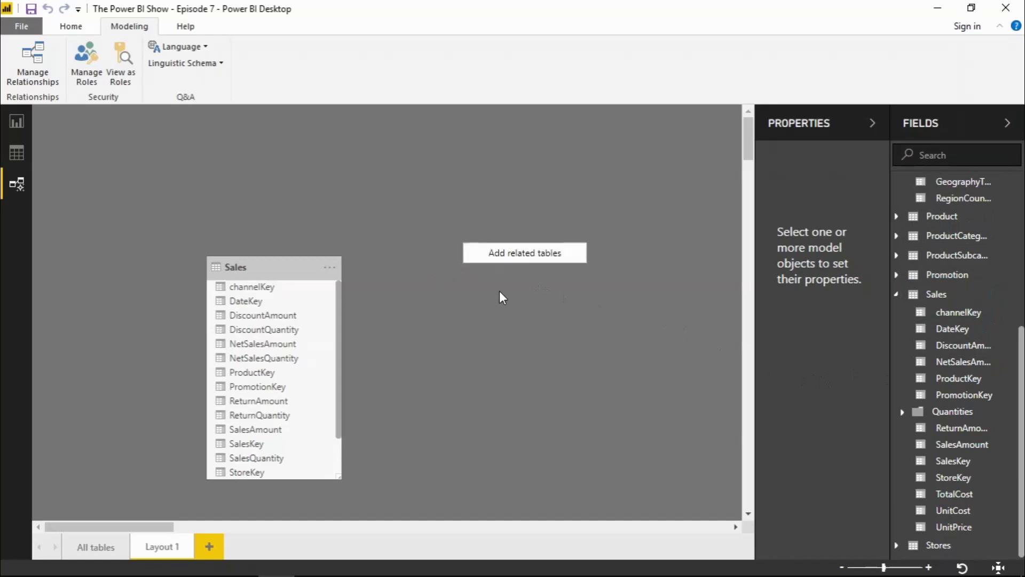
left_click(518, 255)
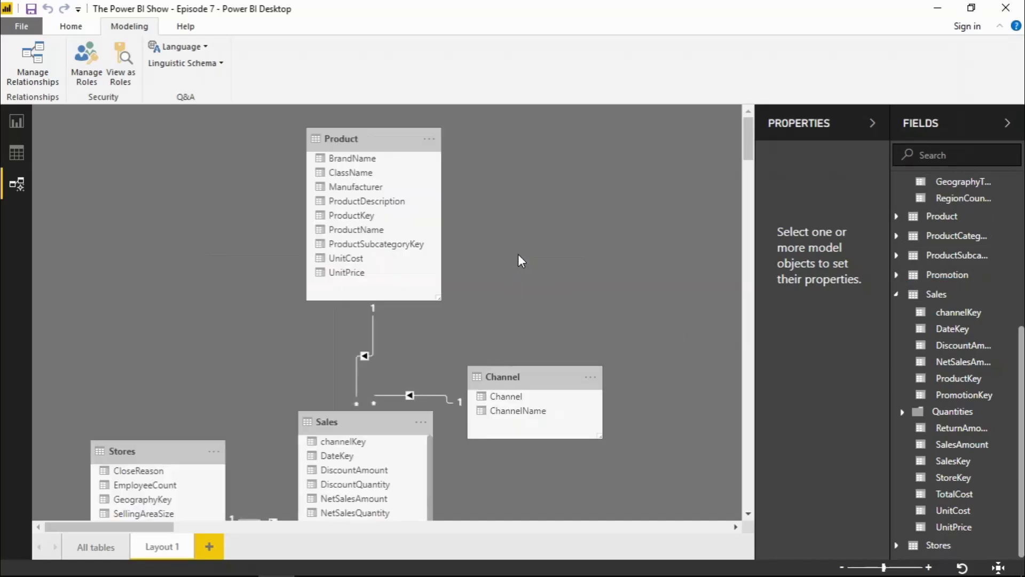
left_click_drag(884, 567, 871, 567)
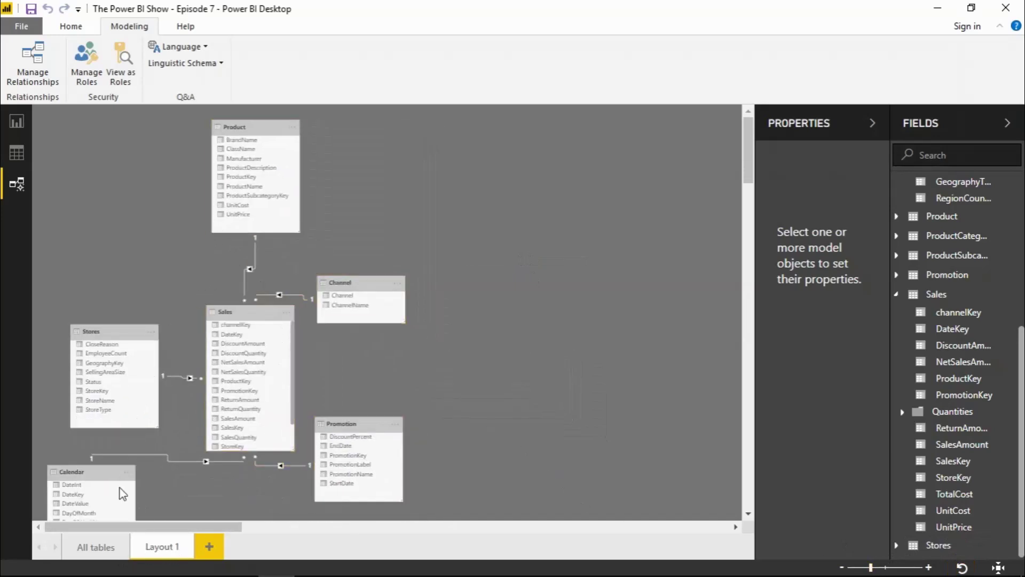
left_click(99, 547)
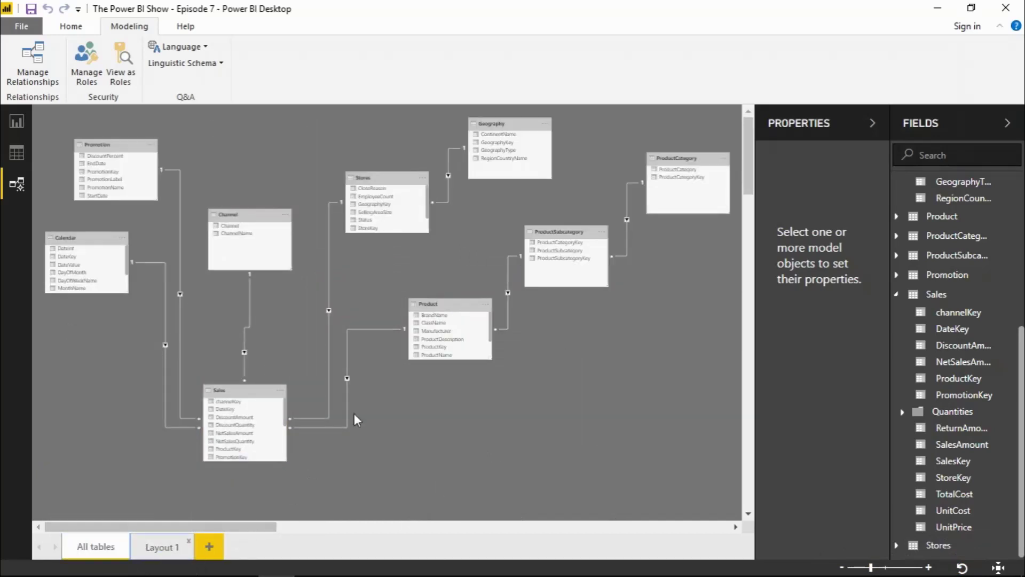
Add Layout 2 showing Product with its related ProductSubcategory and Sales tables
left_click(210, 547)
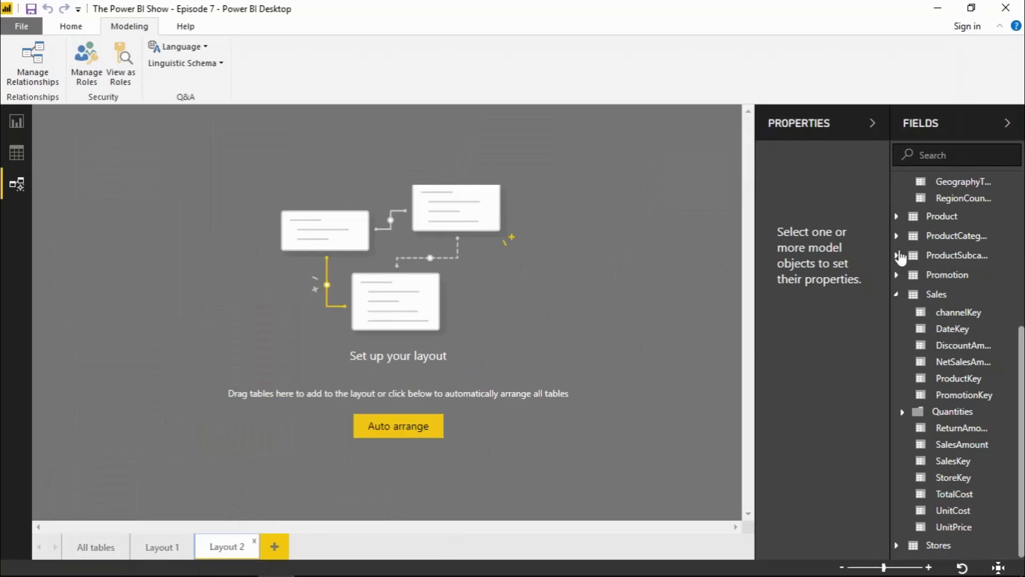
left_click_drag(946, 216, 359, 287)
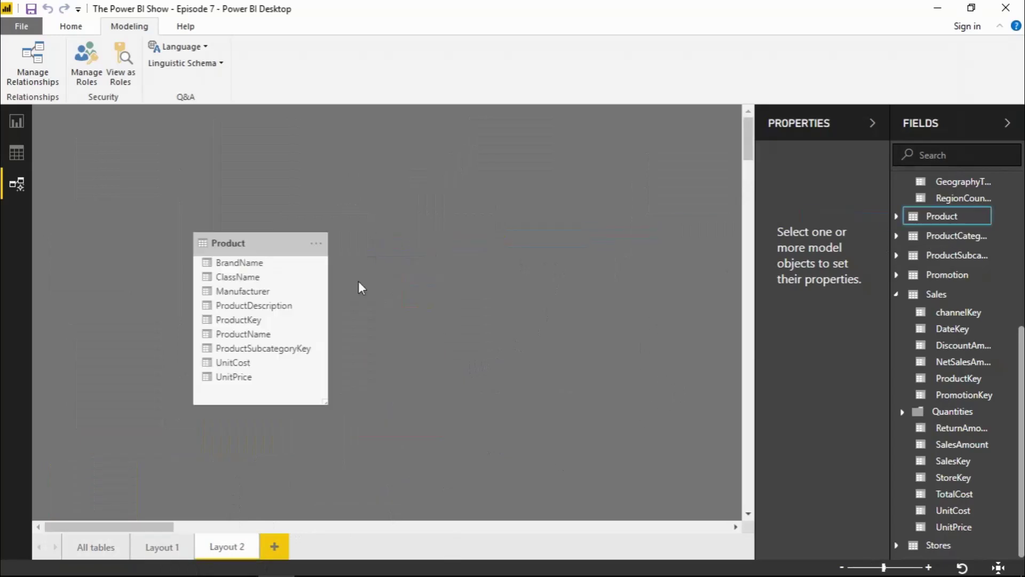
right_click(474, 270)
left_click(503, 270)
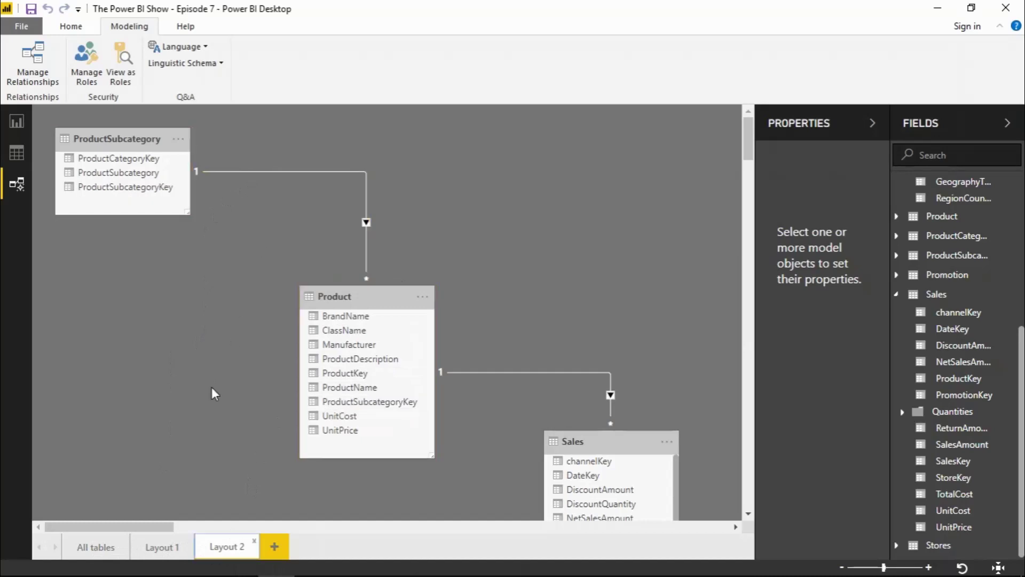
Rename the Layout 1 diagram tab to 'Sales' and Layout 2 to 'Products'
double_click(167, 549)
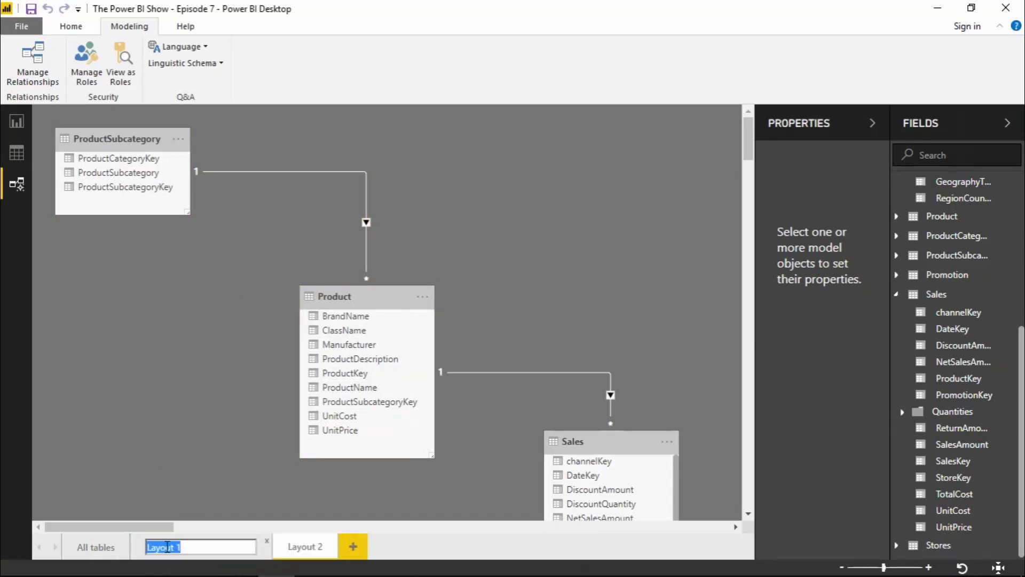
type("Sales")
left_click(310, 547)
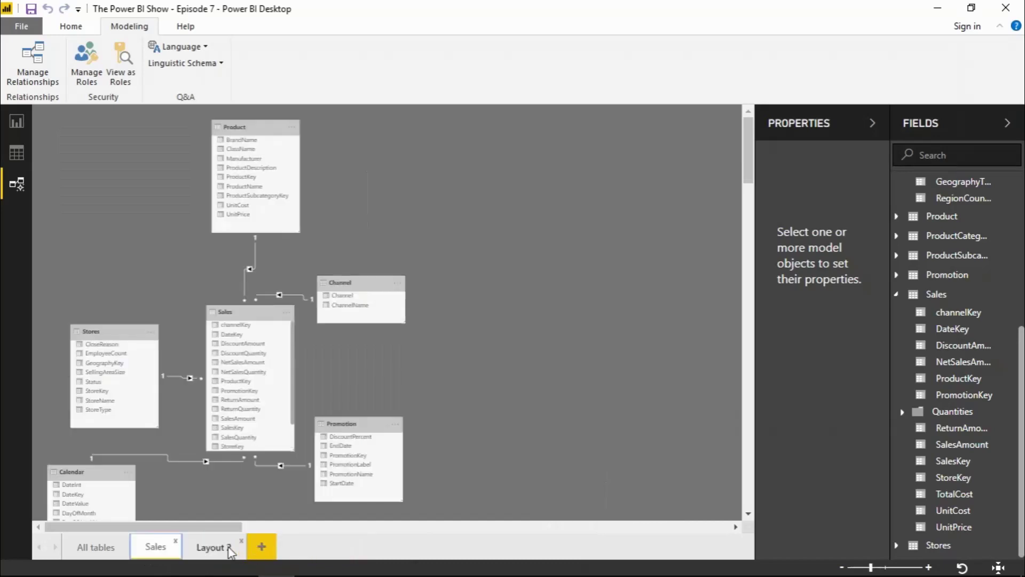
double_click(213, 549)
type("Product")
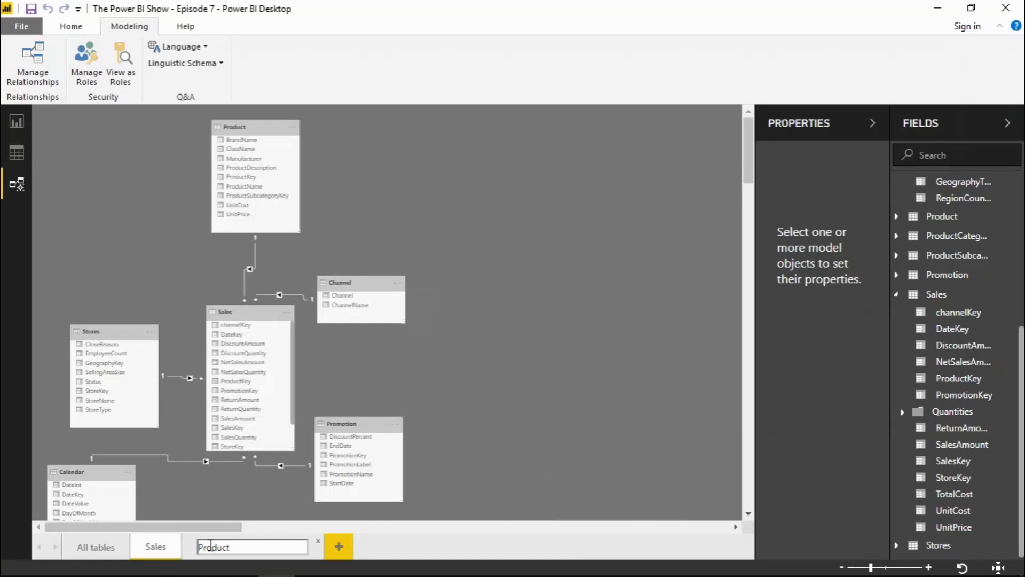
type("s")
left_click(479, 379)
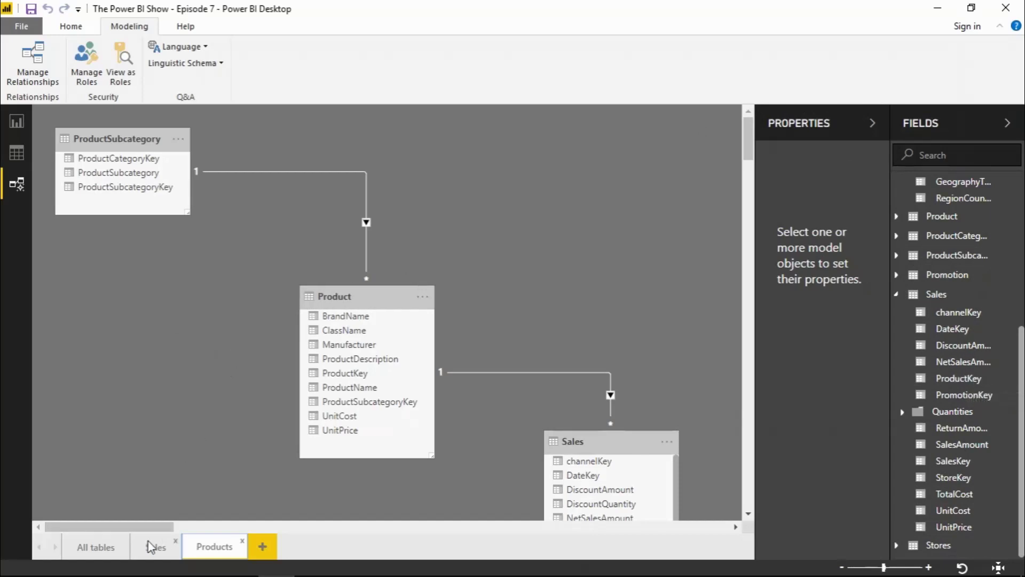
Switch back to the All tables layout to show every table and relationship
left_click(96, 546)
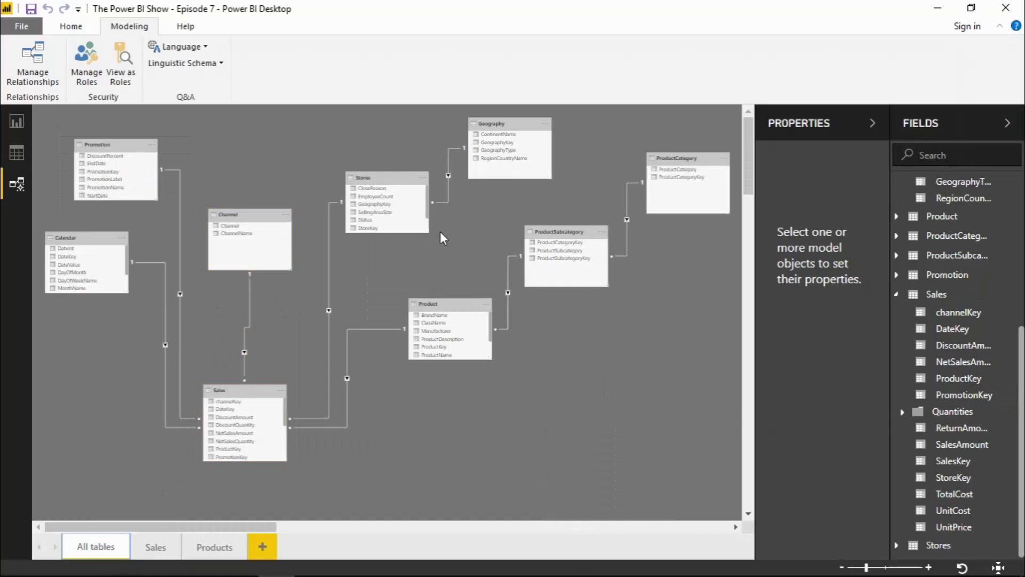